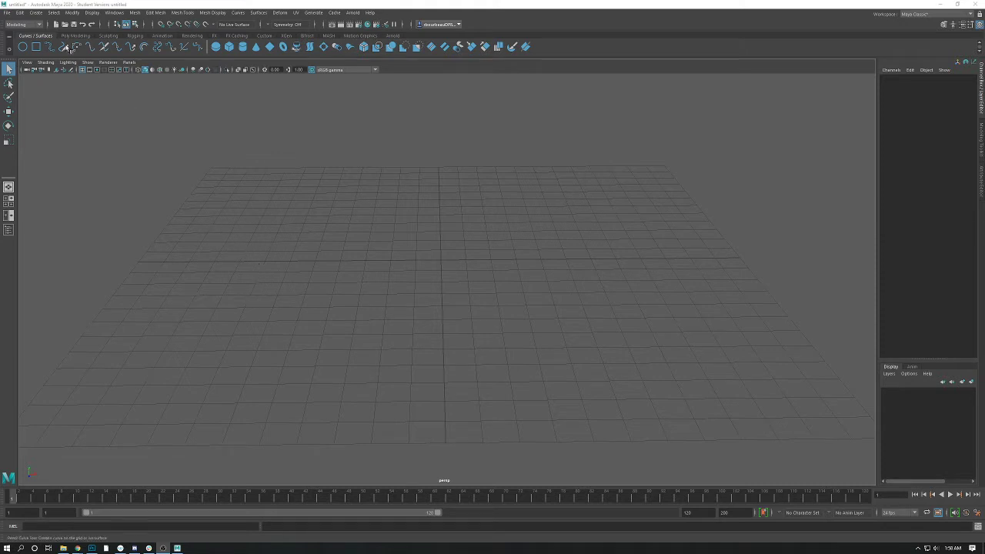
# - Show the Polygon Primitives submenu from the Create menu
pyautogui.click(33, 13)
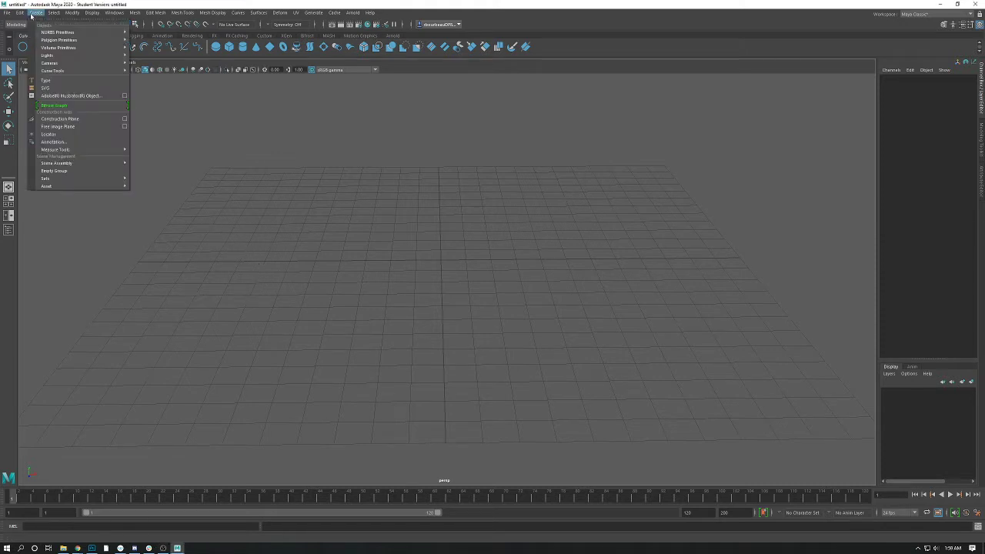
pyautogui.moveTo(56, 50)
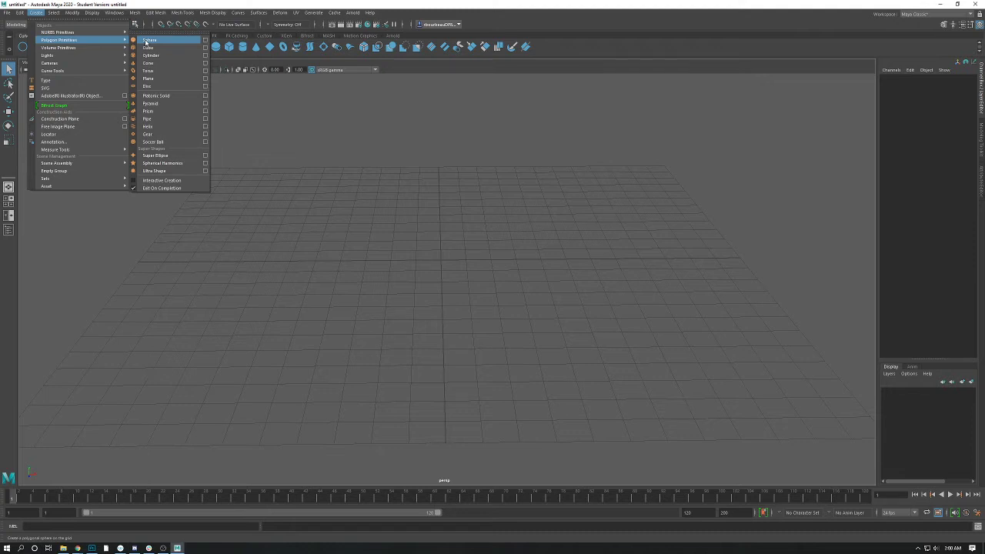
# - Create a polygon sphere, pSphere1, at the grid origin, then deselect and reselect it
pyautogui.click(147, 40)
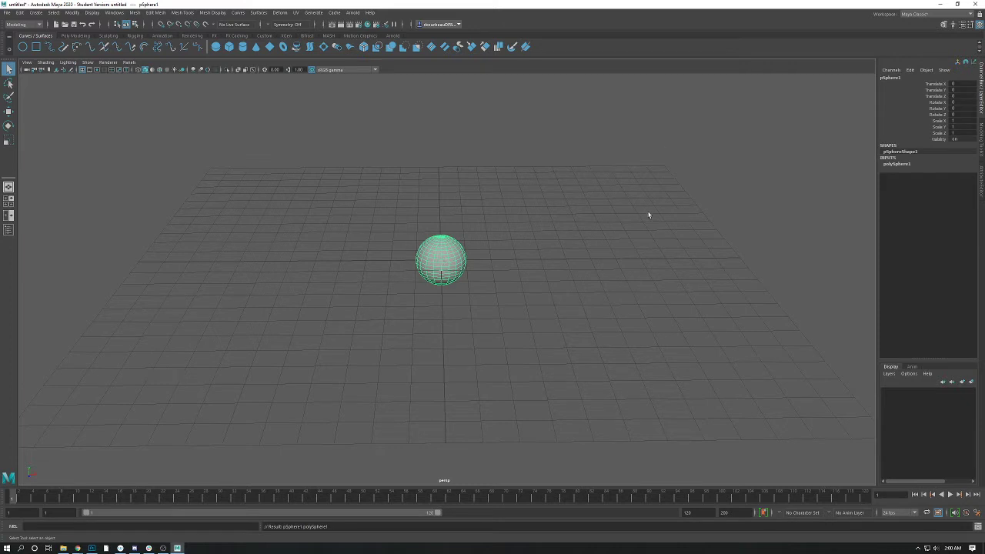
pyautogui.click(622, 229)
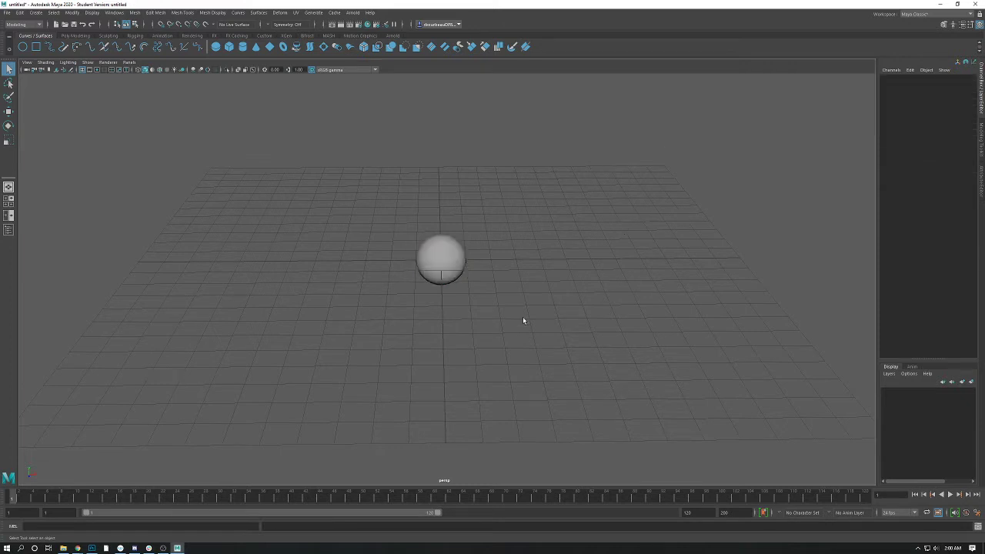
pyautogui.click(433, 257)
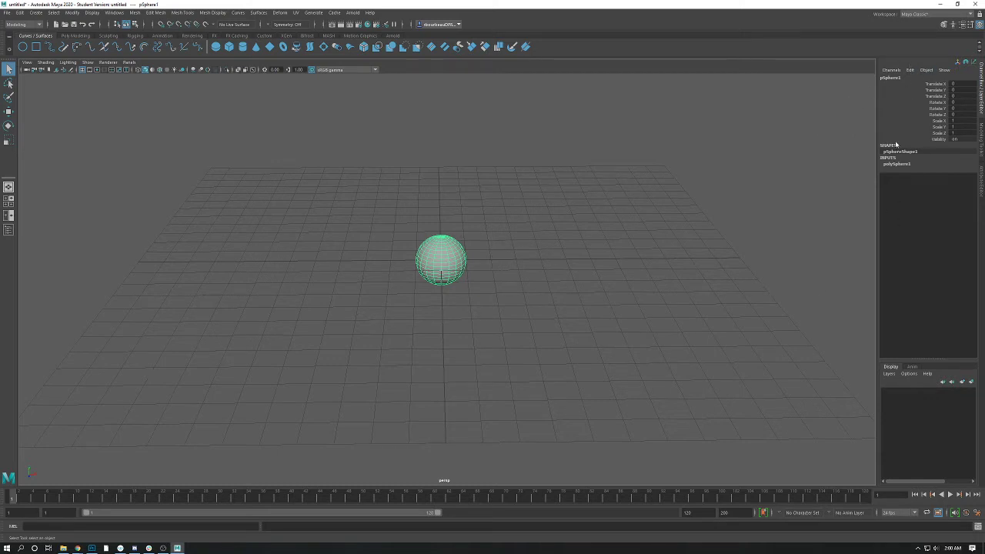
# - Dolly in on the sphere and tumble the camera down to grid level
pyautogui.click(484, 310)
pyautogui.click(440, 276)
pyautogui.keyDown('alt'); pyautogui.moveTo(443, 213); pyautogui.dragTo(679, 341, button='right'); pyautogui.keyUp('alt')
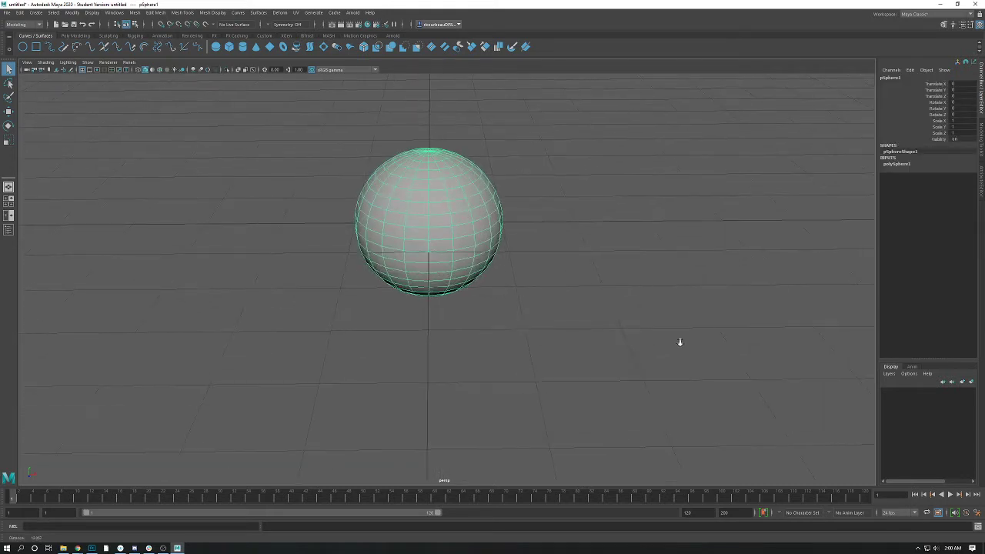
pyautogui.keyDown('alt'); pyautogui.moveTo(515, 321); pyautogui.dragTo(619, 314); pyautogui.keyUp('alt')
pyautogui.keyDown('alt'); pyautogui.moveTo(575, 281); pyautogui.dragTo(488, 328); pyautogui.keyUp('alt')
pyautogui.keyDown('alt'); pyautogui.moveTo(488, 328); pyautogui.dragTo(358, 303, button='right'); pyautogui.keyUp('alt')
pyautogui.keyDown('alt'); pyautogui.moveTo(358, 303); pyautogui.dragTo(609, 321); pyautogui.keyUp('alt')
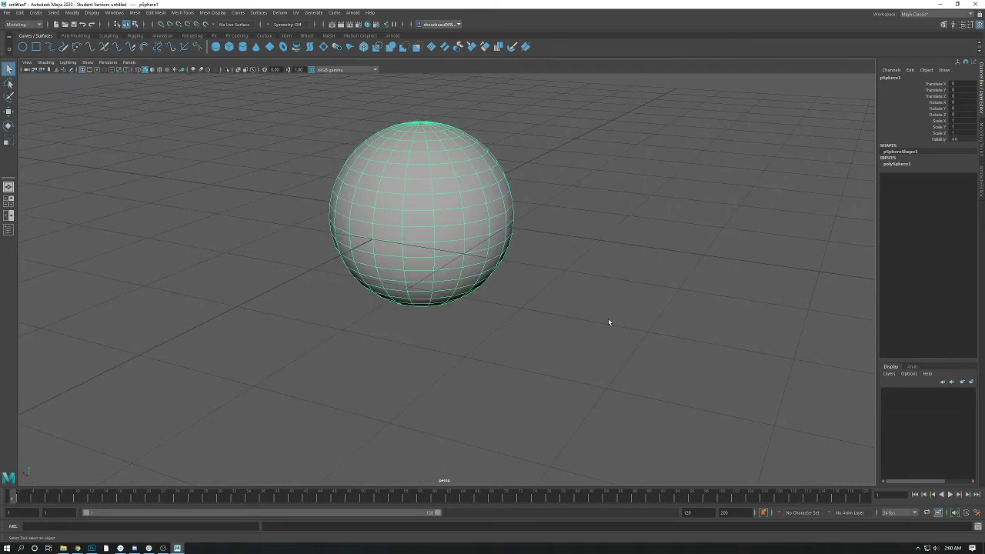
pyautogui.keyDown('alt'); pyautogui.moveTo(558, 274); pyautogui.dragTo(476, 158); pyautogui.keyUp('alt')
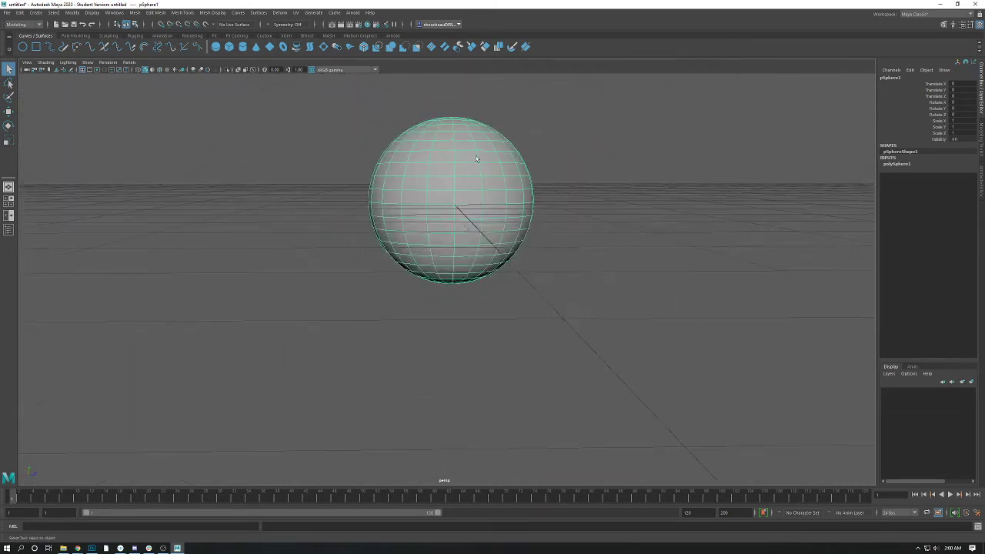
# - Toggle the sphere's selection off and on a few times, then tilt the view downward
pyautogui.click(552, 147)
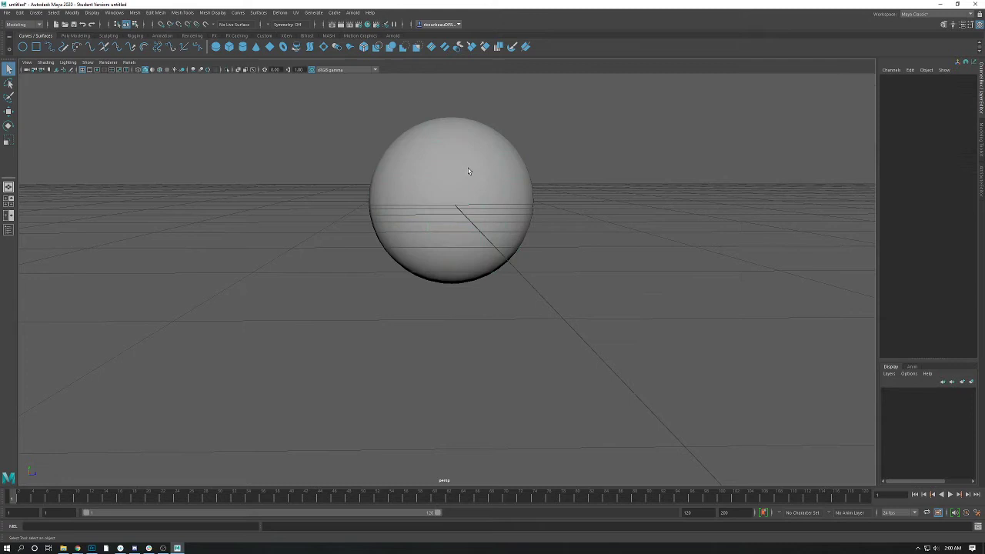
pyautogui.click(468, 169)
pyautogui.click(549, 129)
pyautogui.click(468, 169)
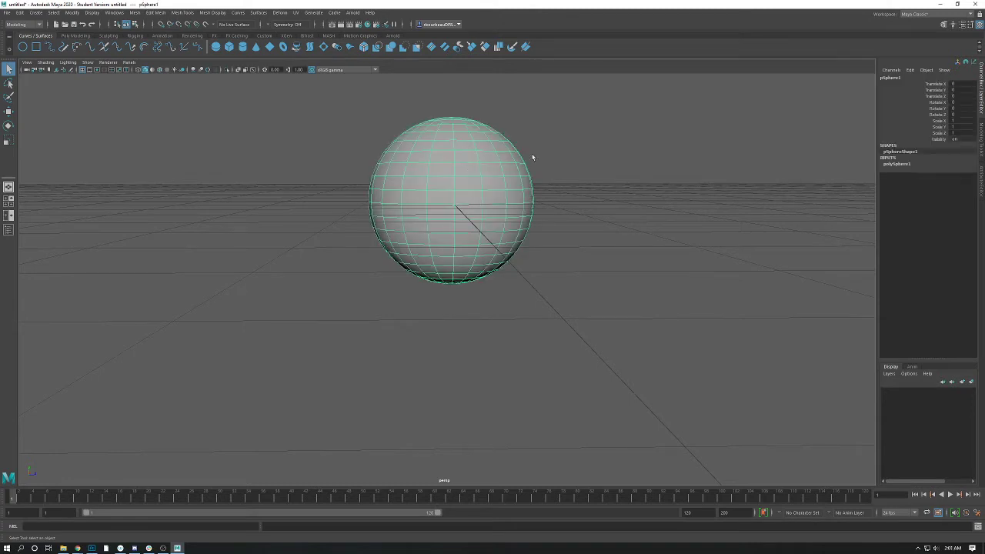
pyautogui.click(538, 152)
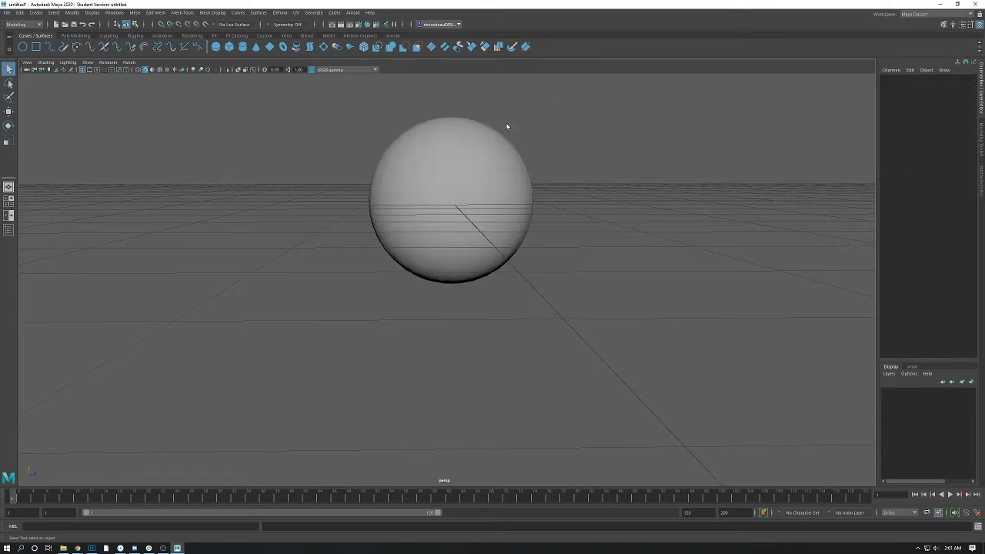
pyautogui.click(467, 146)
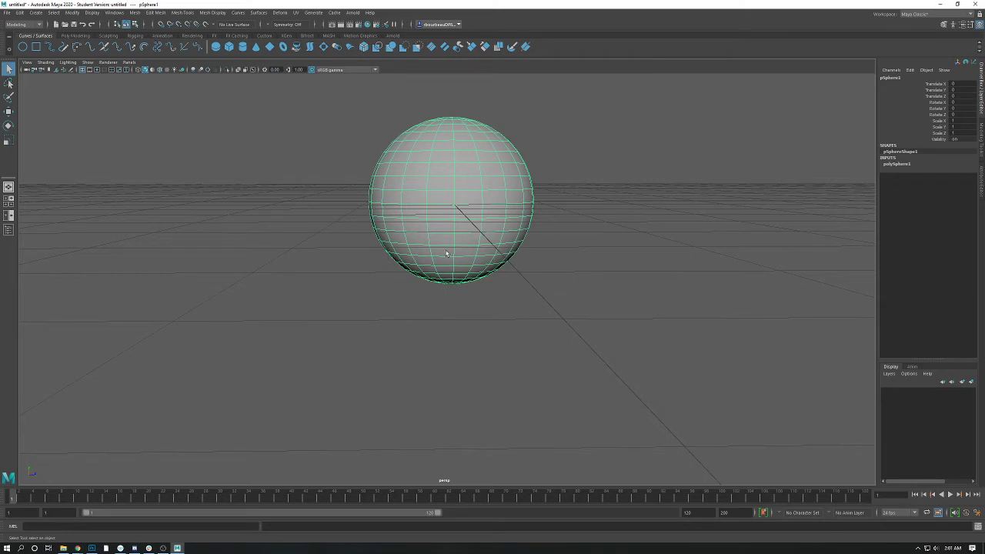
pyautogui.keyDown('alt'); pyautogui.moveTo(400, 230); pyautogui.dragTo(375, 269); pyautogui.keyUp('alt')
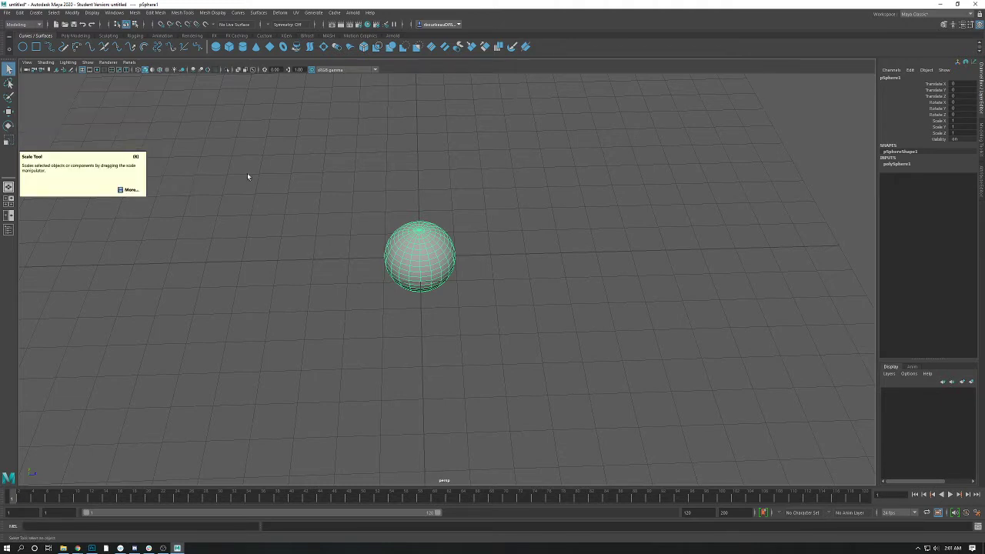
# - Repeatedly deselect and reselect pSphere1 from the raised view, ending with it selected
pyautogui.click(354, 196)
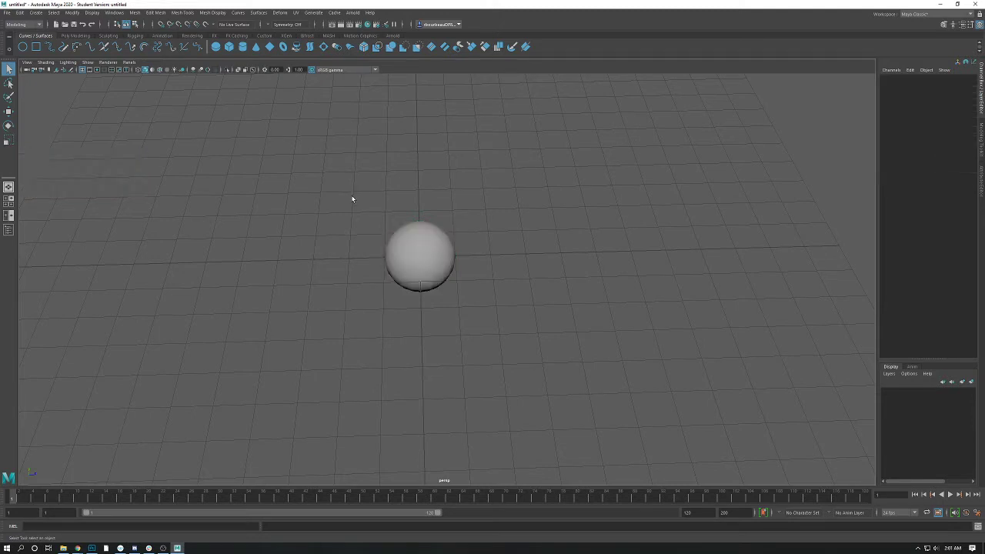
pyautogui.click(396, 234)
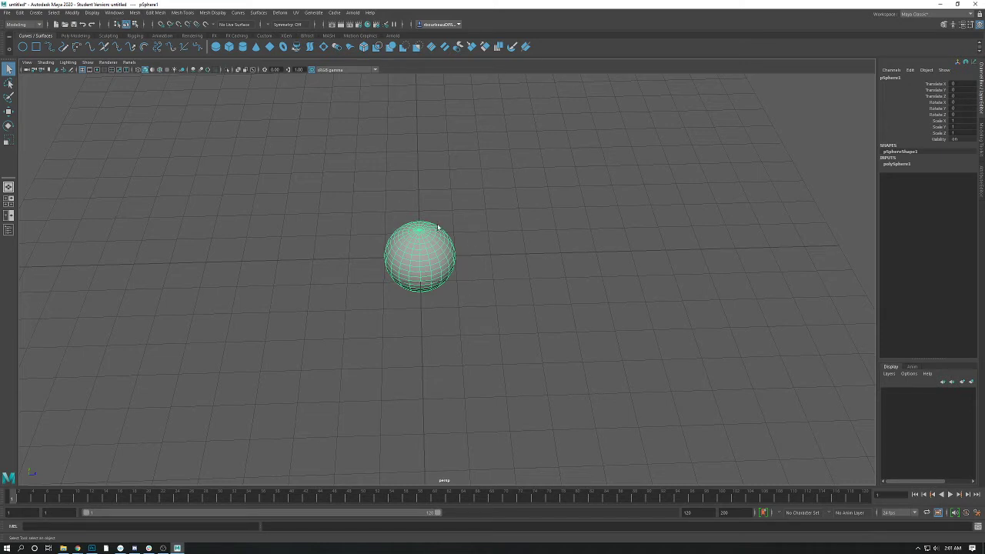
pyautogui.click(341, 182)
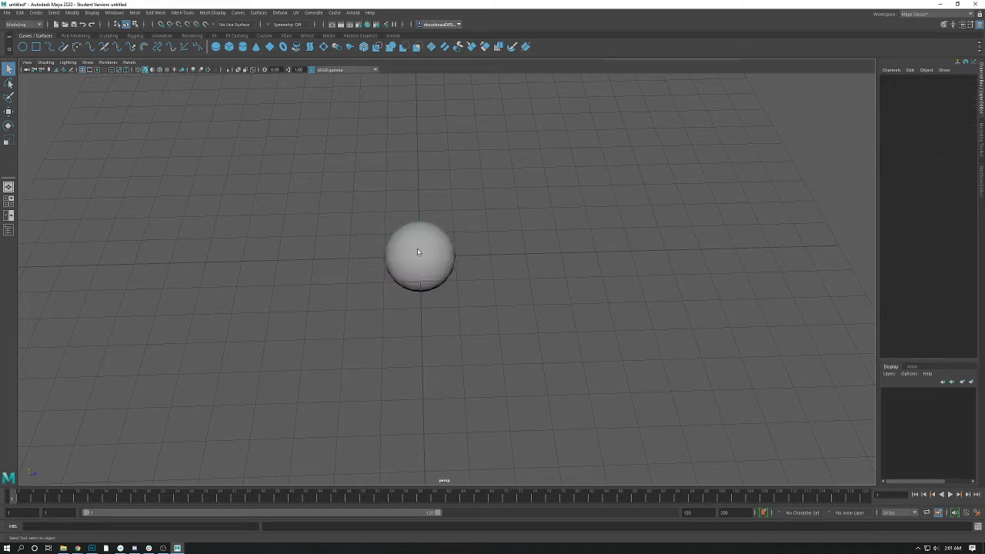
pyautogui.click(417, 251)
pyautogui.click(338, 216)
pyautogui.click(424, 254)
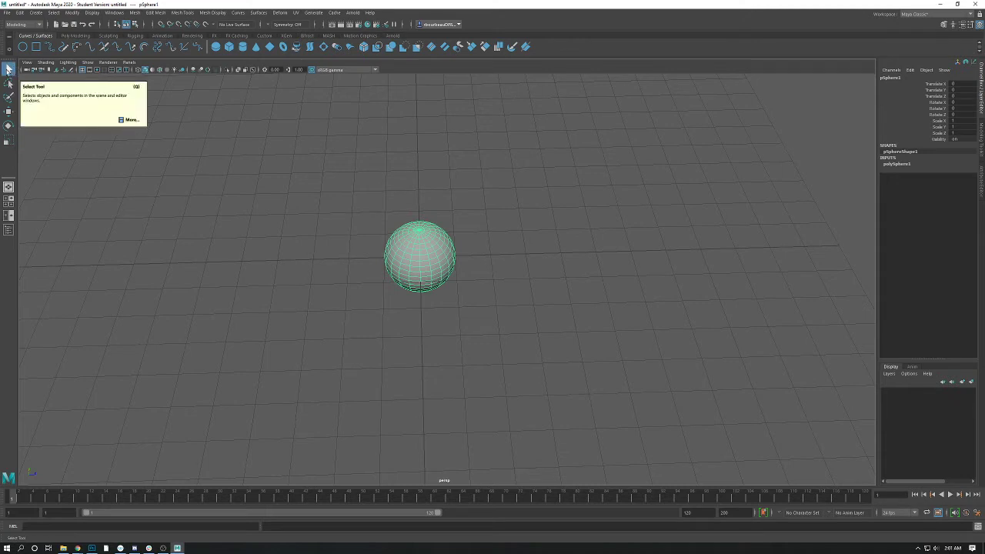
pyautogui.click(290, 156)
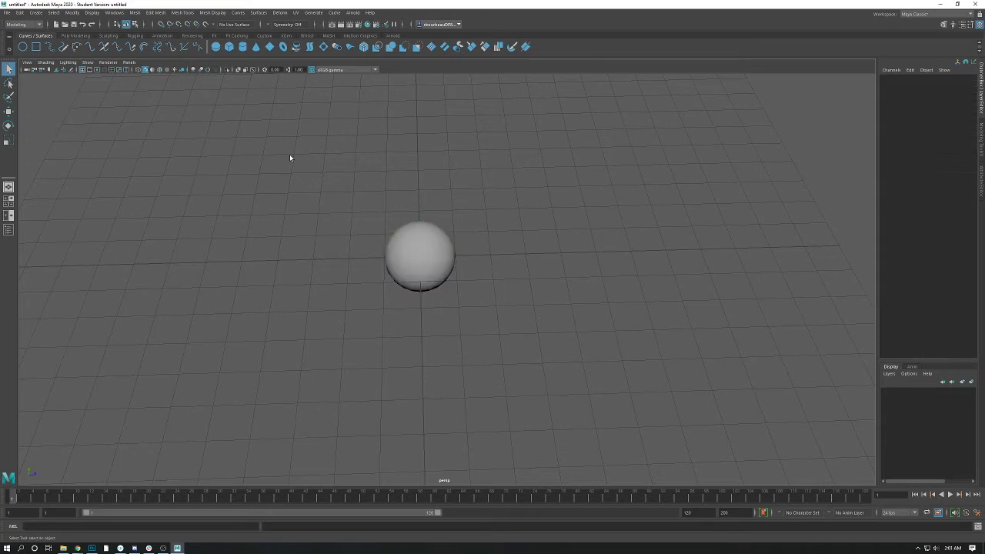
pyautogui.click(419, 241)
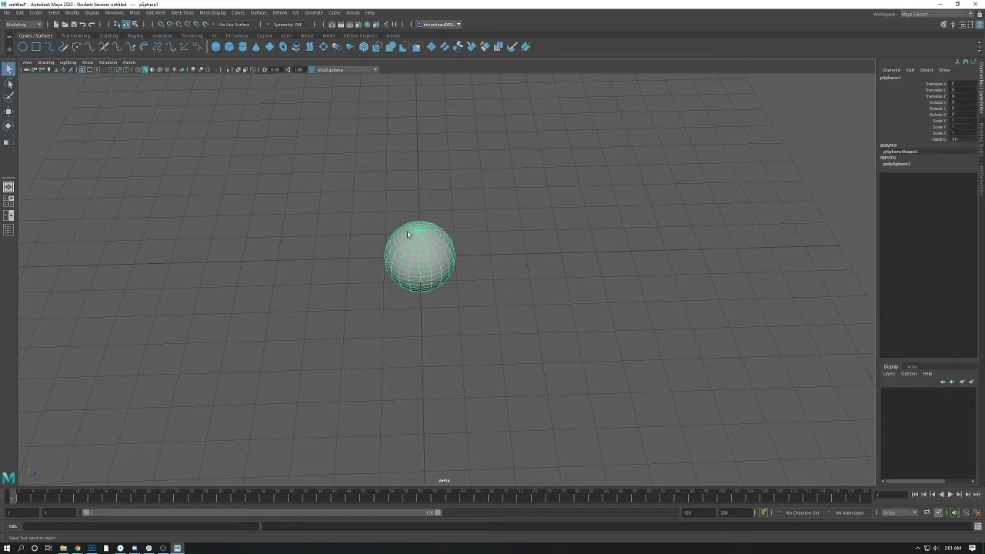
pyautogui.click(347, 197)
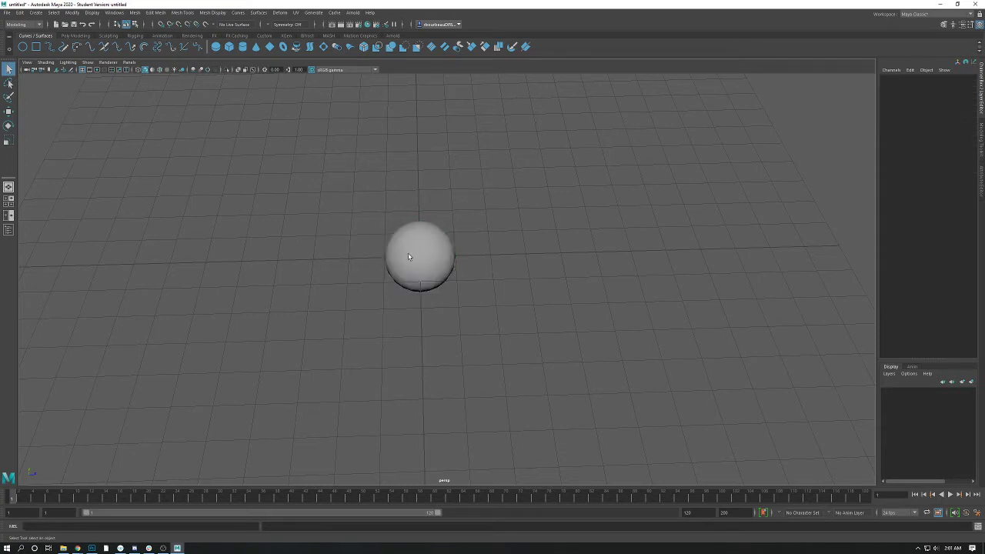
pyautogui.click(409, 257)
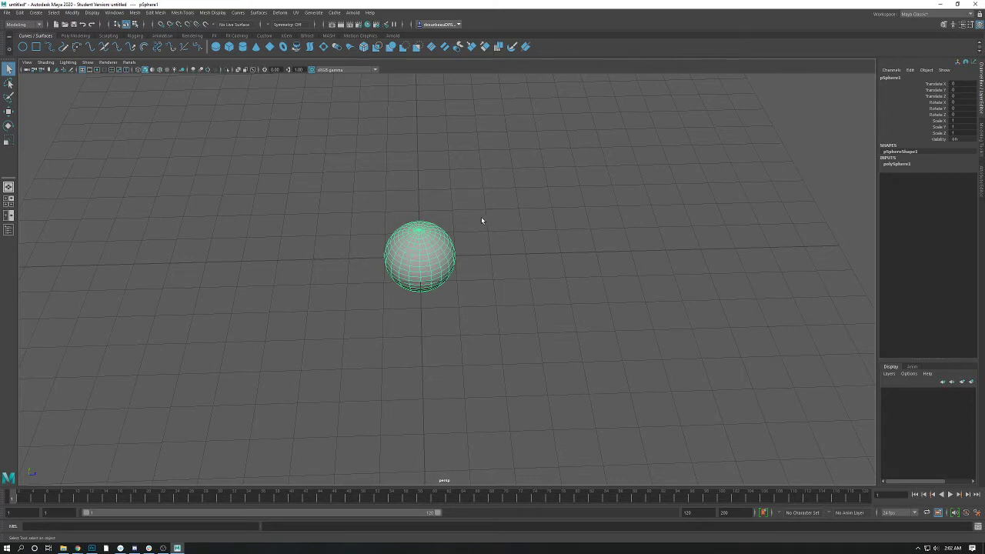
# - Switch to the Move tool and drag the X arrow to slide pSphere1 slightly along X
pyautogui.press('w')
pyautogui.keyDown('alt'); pyautogui.moveTo(480, 218); pyautogui.dragTo(481, 215); pyautogui.keyUp('alt')
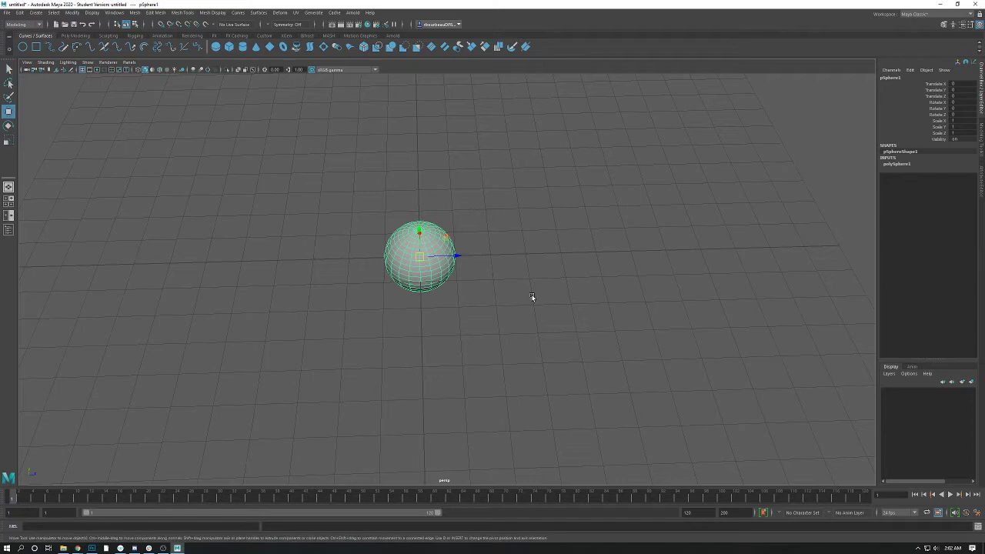
pyautogui.keyDown('alt'); pyautogui.moveTo(531, 295); pyautogui.dragTo(446, 334); pyautogui.keyUp('alt')
pyautogui.keyDown('alt'); pyautogui.moveTo(446, 334); pyautogui.dragTo(572, 345, button='right'); pyautogui.keyUp('alt')
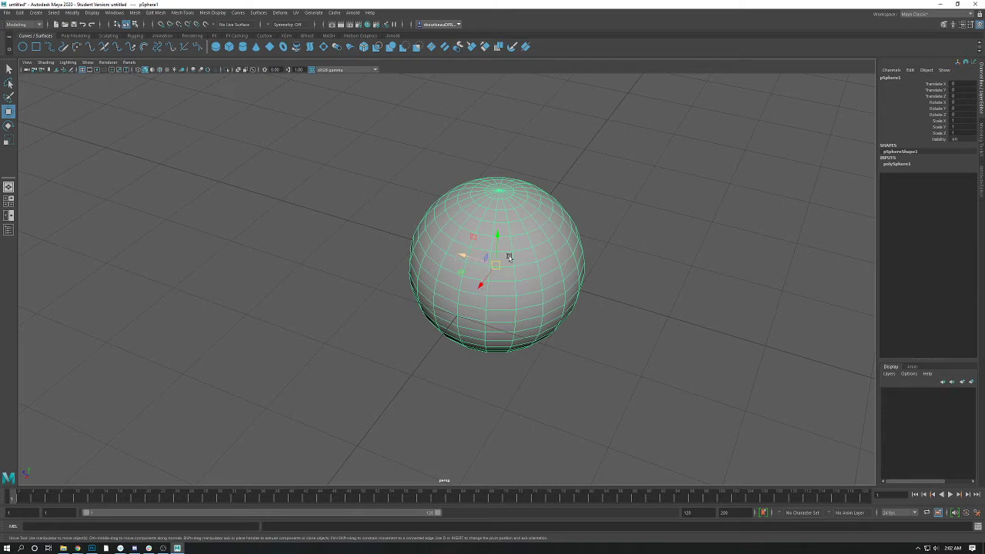
pyautogui.keyDown('alt'); pyautogui.moveTo(447, 197); pyautogui.dragTo(570, 296, button='right'); pyautogui.keyUp('alt')
pyautogui.keyDown('alt'); pyautogui.moveTo(570, 296); pyautogui.dragTo(516, 270); pyautogui.keyUp('alt')
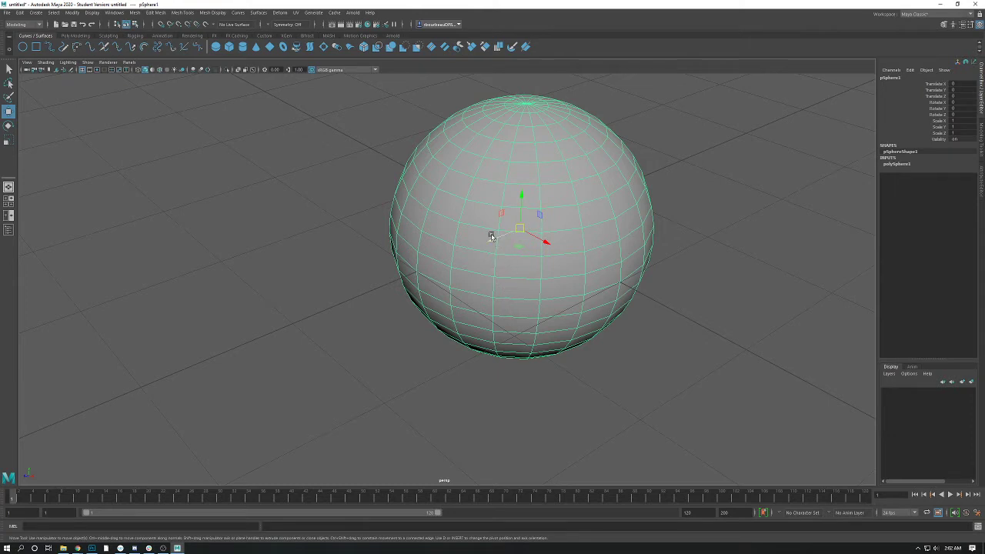
pyautogui.click(545, 239)
pyautogui.keyDown('alt'); pyautogui.moveTo(417, 235); pyautogui.dragTo(452, 248); pyautogui.keyUp('alt')
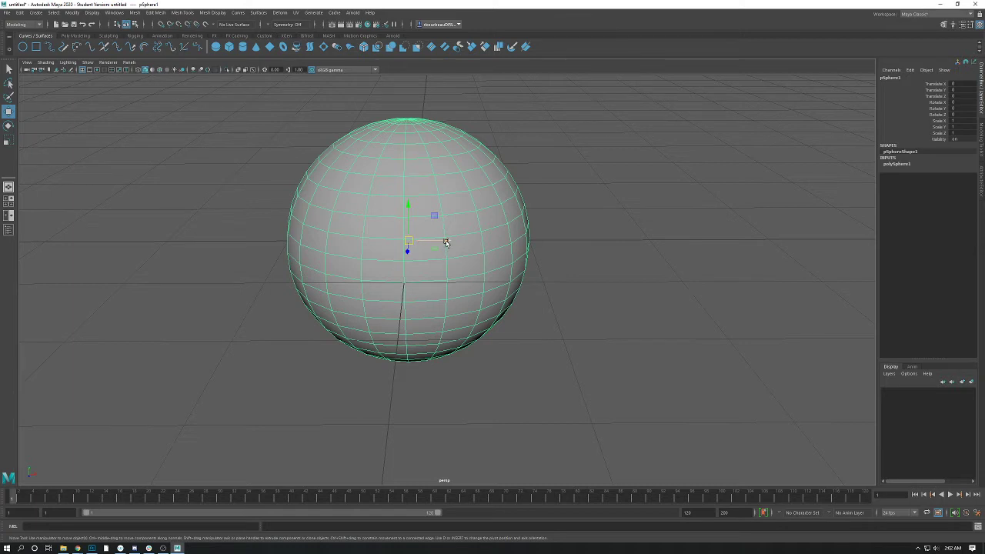
pyautogui.moveTo(445, 243); pyautogui.dragTo(412, 243)
# - Drag the sphere right along X, raise it along Y, then lower it back toward the grid
pyautogui.scroll(-5, 430, 254)
pyautogui.scroll(3, 451, 274)
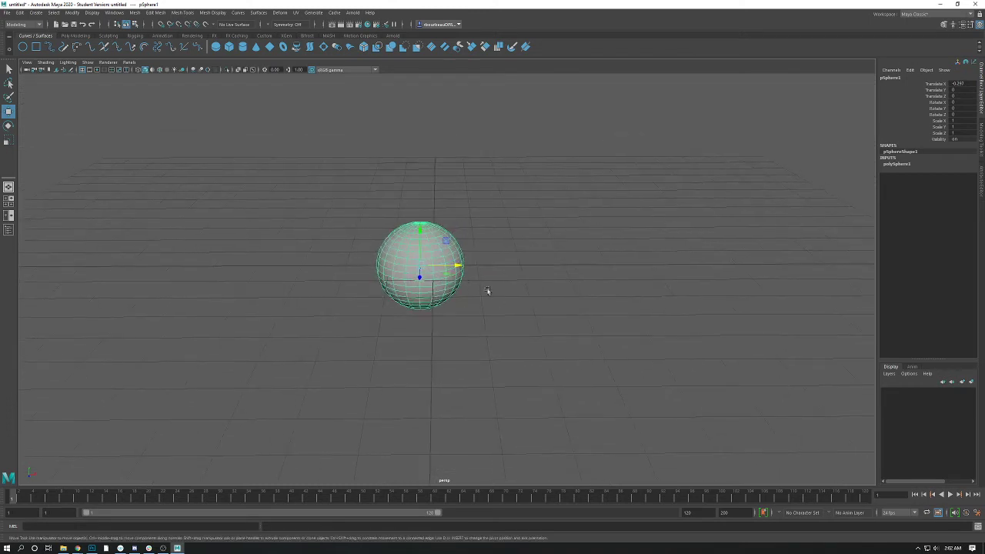
pyautogui.moveTo(459, 269); pyautogui.dragTo(408, 309)
pyautogui.moveTo(422, 220)
pyautogui.mouseDown()
pyautogui.moveTo(417, 76)
pyautogui.moveTo(439, 221)
pyautogui.mouseUp()
pyautogui.scroll(3, 495, 318)
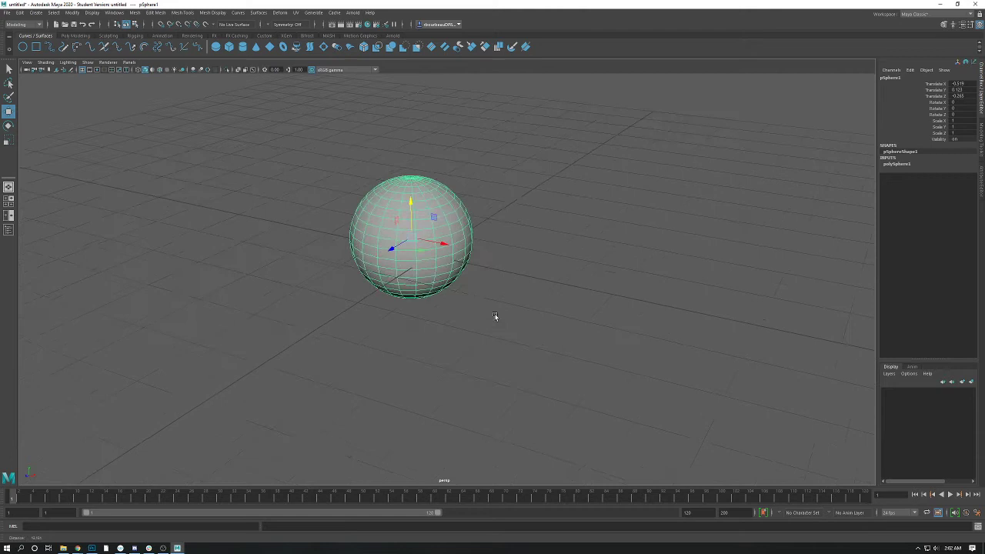
pyautogui.keyDown('alt'); pyautogui.moveTo(495, 319); pyautogui.dragTo(445, 302); pyautogui.keyUp('alt')
pyautogui.scroll(2, 465, 305)
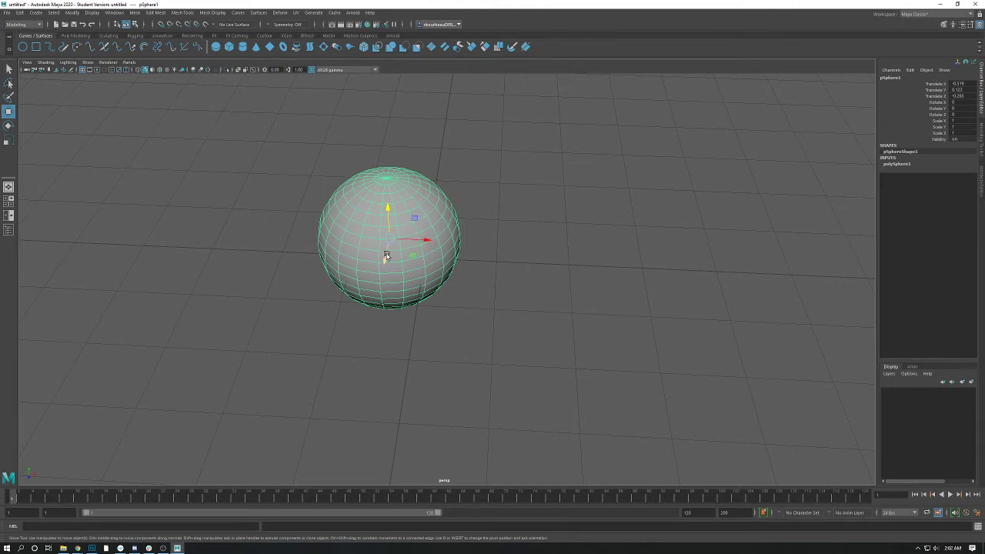
pyautogui.click(387, 215)
# - Push the sphere further along X and Z to about X 2.827, Y 0.123, Z 2.11
pyautogui.keyDown('alt'); pyautogui.moveTo(490, 220); pyautogui.dragTo(541, 262, button='right'); pyautogui.keyUp('alt')
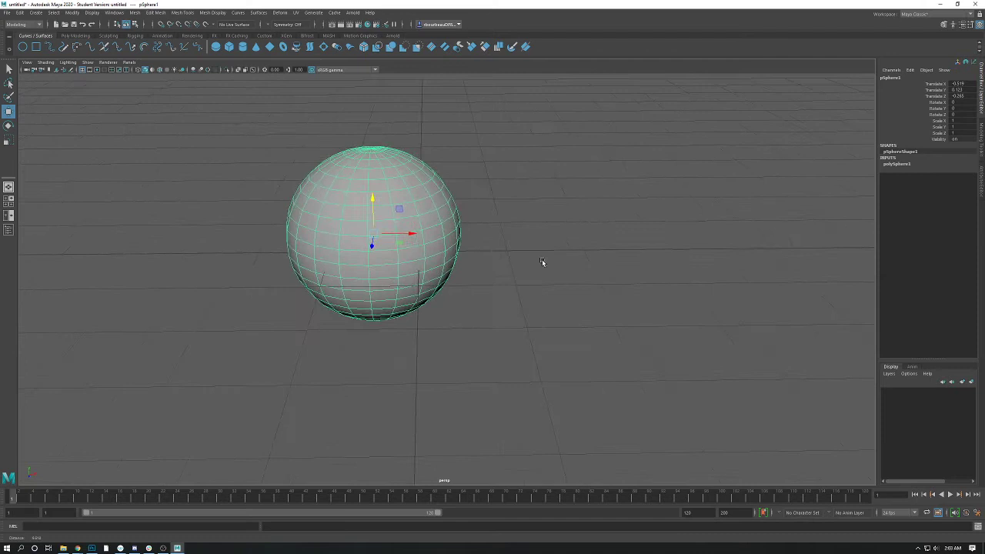
pyautogui.moveTo(393, 235); pyautogui.dragTo(677, 305)
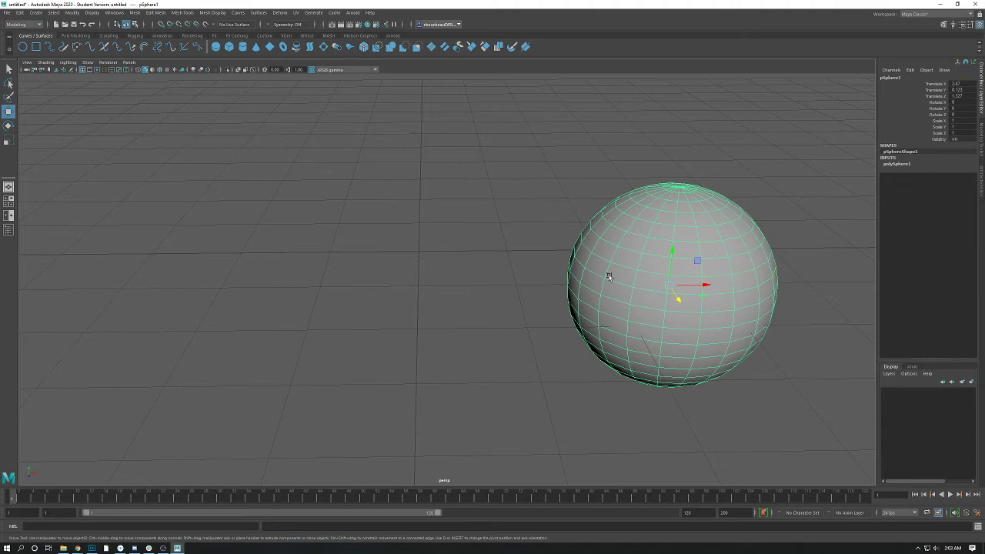
pyautogui.keyDown('alt'); pyautogui.moveTo(608, 274); pyautogui.dragTo(494, 257, button='right'); pyautogui.keyUp('alt')
pyautogui.keyDown('alt'); pyautogui.moveTo(495, 257); pyautogui.dragTo(525, 292); pyautogui.keyUp('alt')
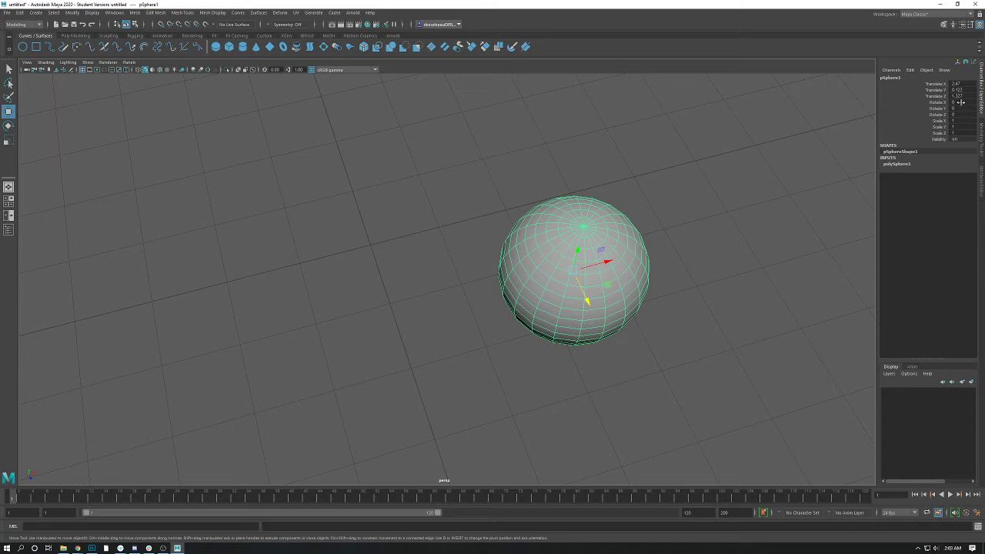
pyautogui.keyDown('alt'); pyautogui.moveTo(575, 271); pyautogui.dragTo(497, 281); pyautogui.keyUp('alt')
pyautogui.keyDown('alt'); pyautogui.moveTo(497, 281); pyautogui.dragTo(404, 292, button='right'); pyautogui.keyUp('alt')
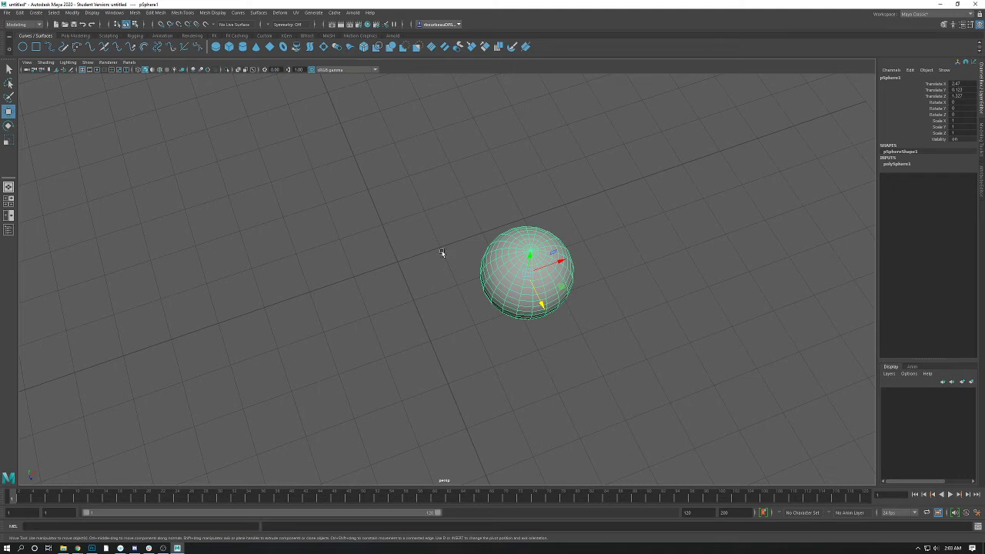
pyautogui.moveTo(545, 305); pyautogui.dragTo(566, 332)
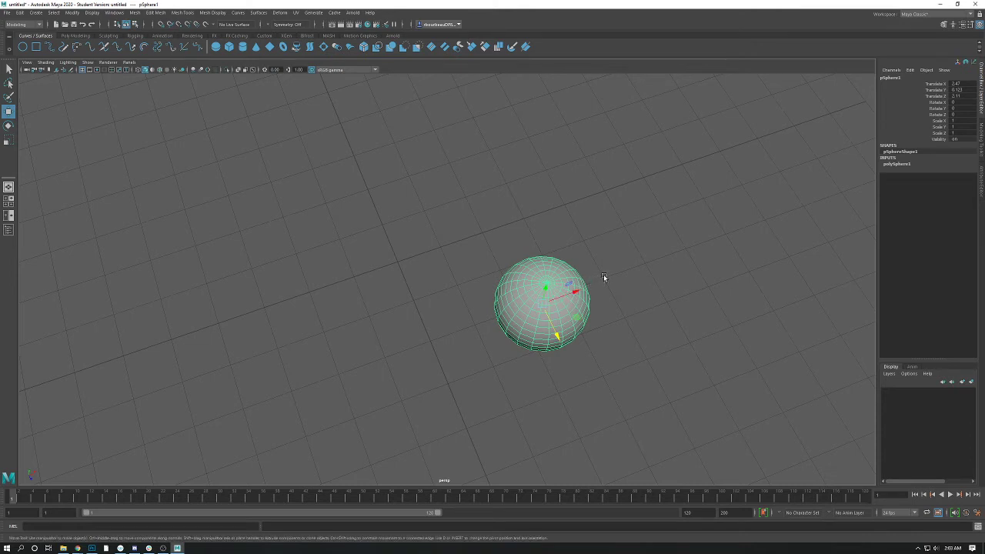
pyautogui.moveTo(571, 297); pyautogui.dragTo(588, 292)
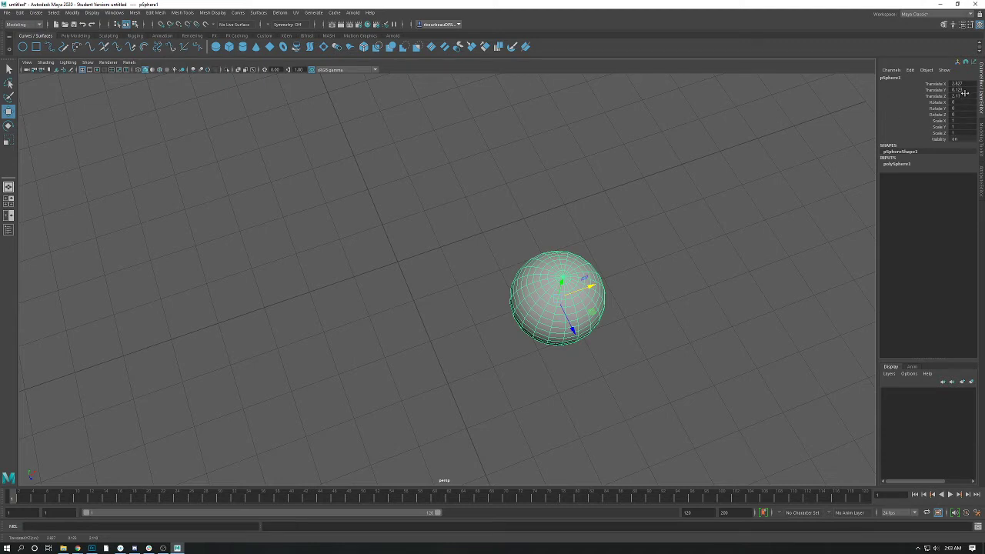
# - Enter 5 for pSphere1's Translate X in the Channel Box and tumble the view
pyautogui.click(961, 85)
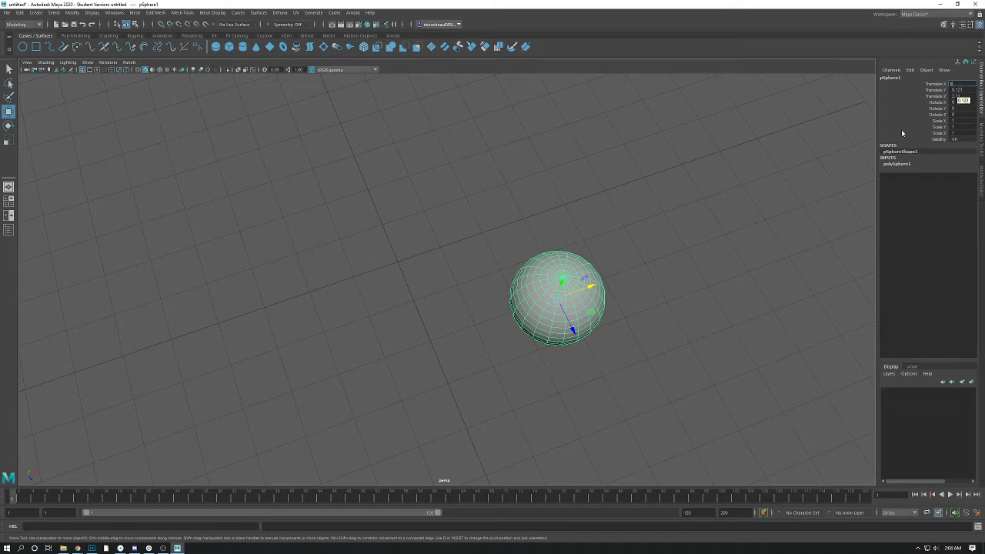
pyautogui.press('Return')
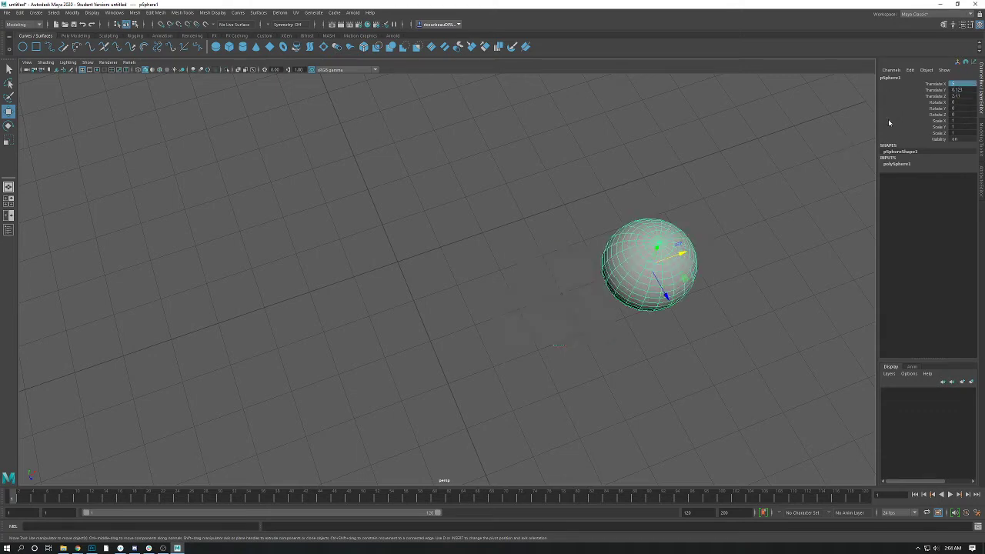
pyautogui.keyDown('alt'); pyautogui.moveTo(690, 222); pyautogui.dragTo(424, 266); pyautogui.keyUp('alt')
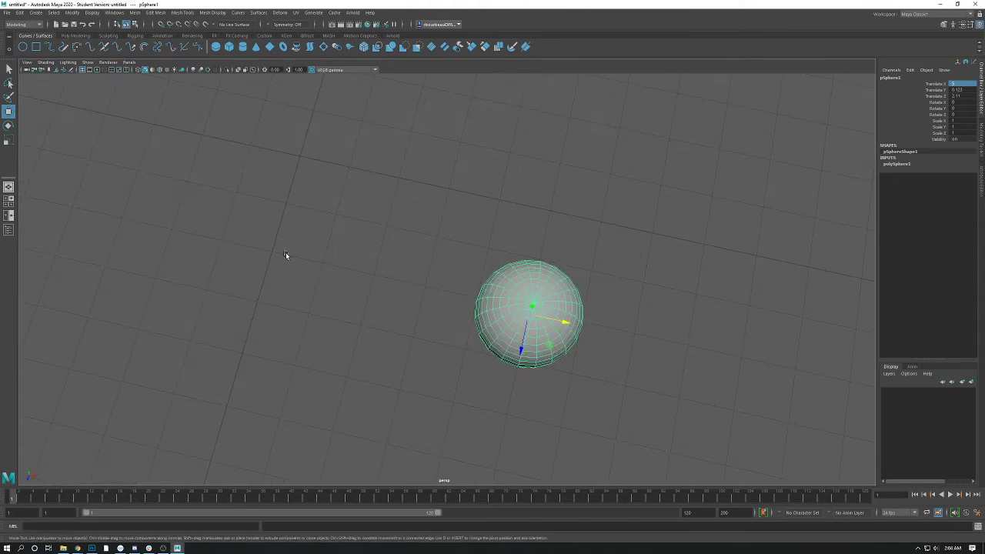
pyautogui.keyDown('alt'); pyautogui.moveTo(284, 255); pyautogui.dragTo(295, 167); pyautogui.keyUp('alt')
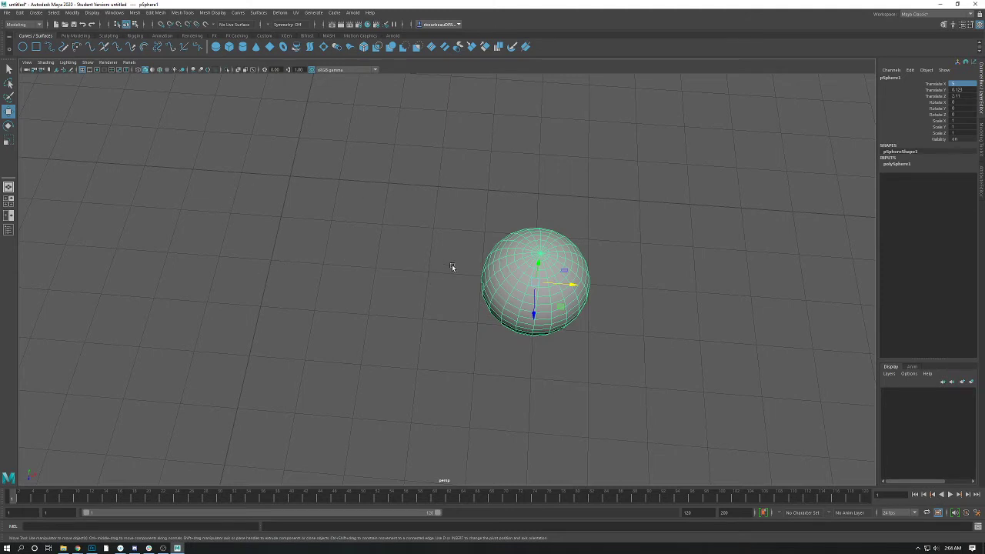
pyautogui.keyDown('alt'); pyautogui.moveTo(524, 293); pyautogui.dragTo(531, 260); pyautogui.keyUp('alt')
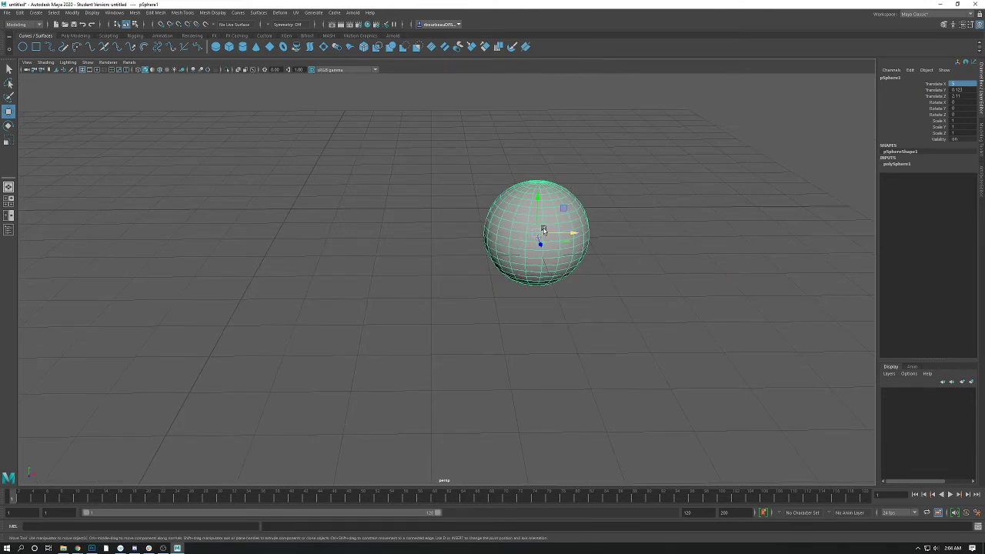
pyautogui.keyDown('alt'); pyautogui.moveTo(541, 230); pyautogui.dragTo(527, 253); pyautogui.keyUp('alt')
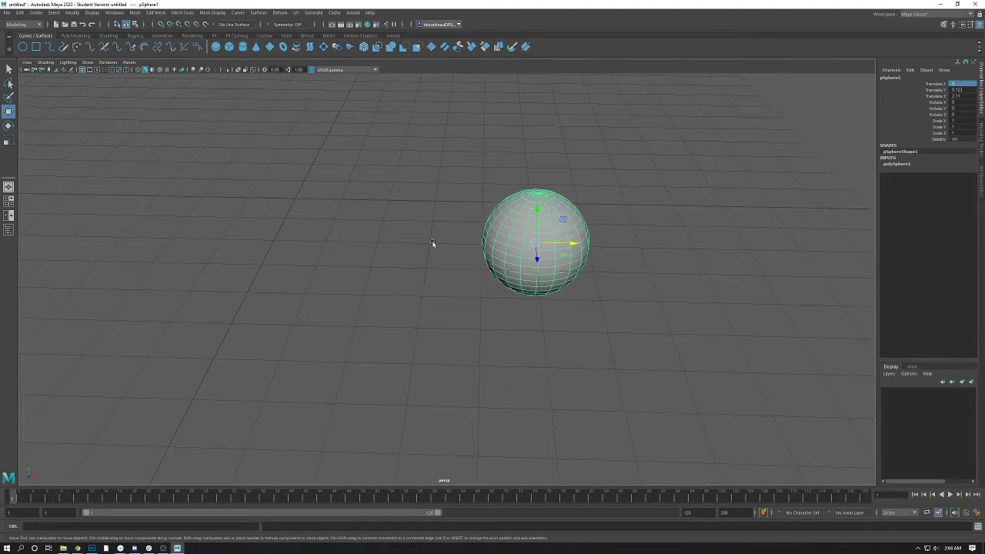
# - Set pSphere1's Translate Z to 4 in the Channel Box
pyautogui.keyDown('alt'); pyautogui.moveTo(433, 243); pyautogui.dragTo(608, 205); pyautogui.keyUp('alt')
pyautogui.click(966, 94)
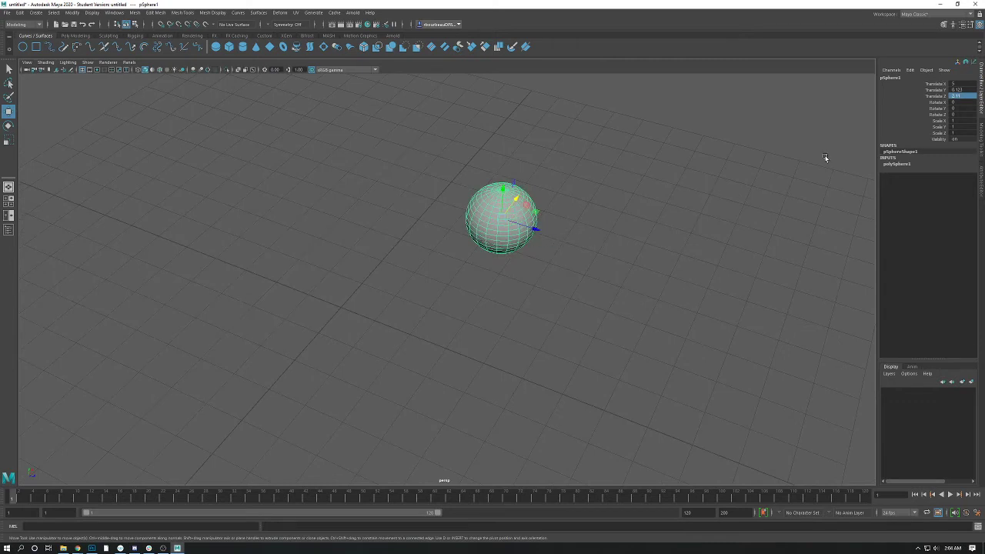
pyautogui.doubleClick(962, 95)
pyautogui.write('4')
pyautogui.press('Return')
# - Tumble the view around the sphere and select the Translate Y channel
pyautogui.keyDown('alt'); pyautogui.moveTo(547, 275); pyautogui.dragTo(377, 376); pyautogui.keyUp('alt')
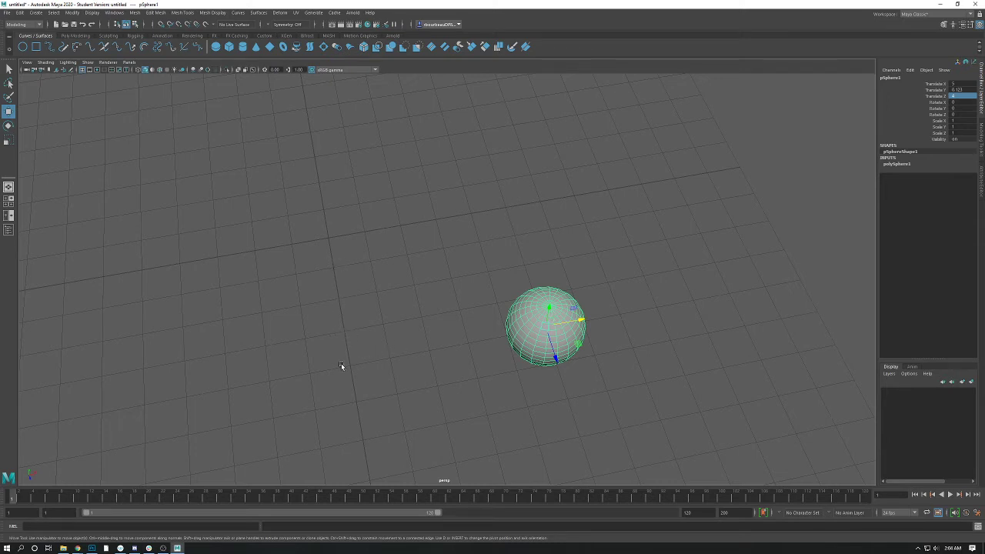
pyautogui.keyDown('alt'); pyautogui.moveTo(543, 332); pyautogui.dragTo(495, 288); pyautogui.keyUp('alt')
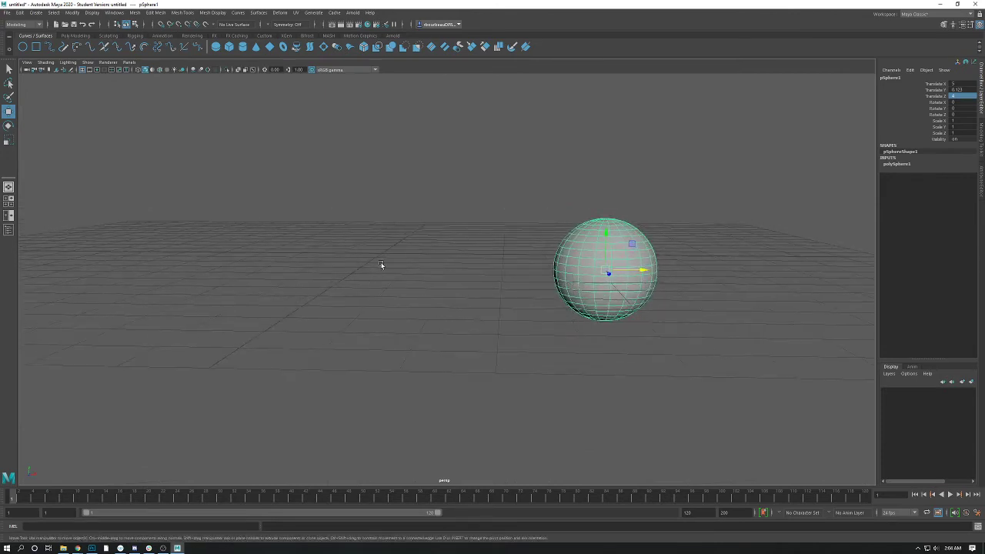
pyautogui.moveTo(400, 215)
pyautogui.keyDown('alt'); pyautogui.mouseDown()
pyautogui.moveTo(354, 216)
pyautogui.moveTo(339, 239)
pyautogui.moveTo(384, 230)
pyautogui.moveTo(436, 252)
pyautogui.moveTo(400, 231)
pyautogui.moveTo(423, 222)
pyautogui.moveTo(383, 223)
pyautogui.mouseUp(); pyautogui.keyUp('alt')
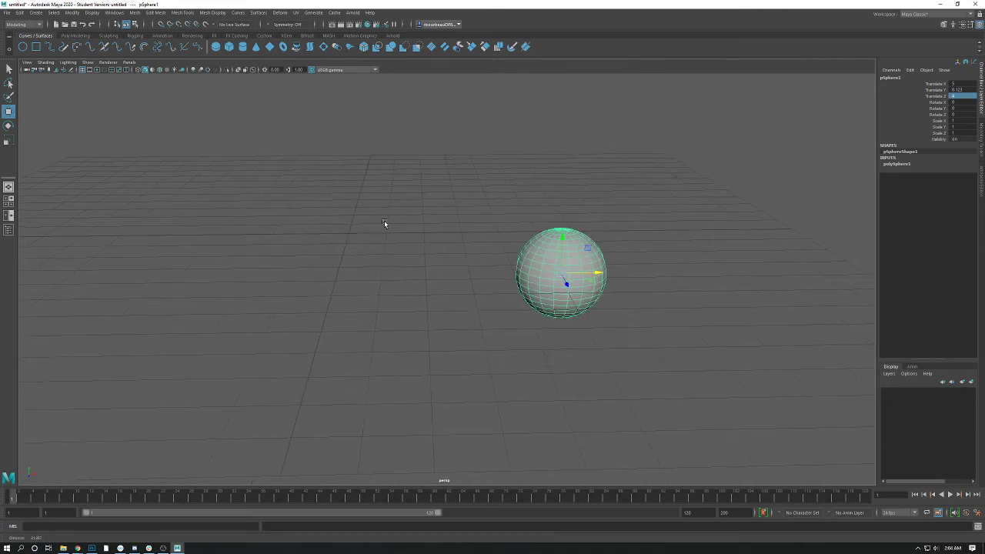
pyautogui.click(961, 89)
pyautogui.keyDown('alt'); pyautogui.moveTo(578, 206); pyautogui.dragTo(677, 237); pyautogui.keyUp('alt')
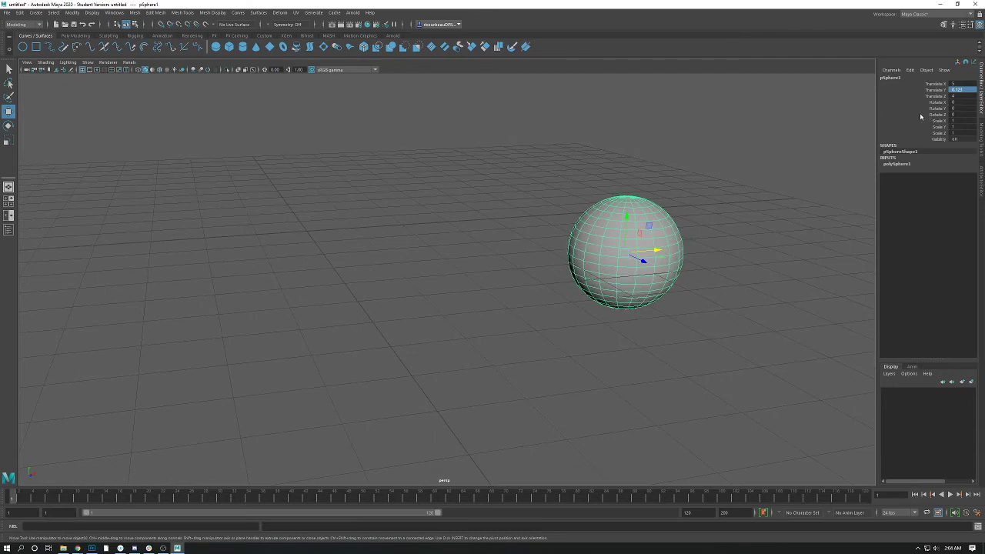
# - Turn on smooth preview, set Translate Y to 1, then undo the change
pyautogui.press('2')
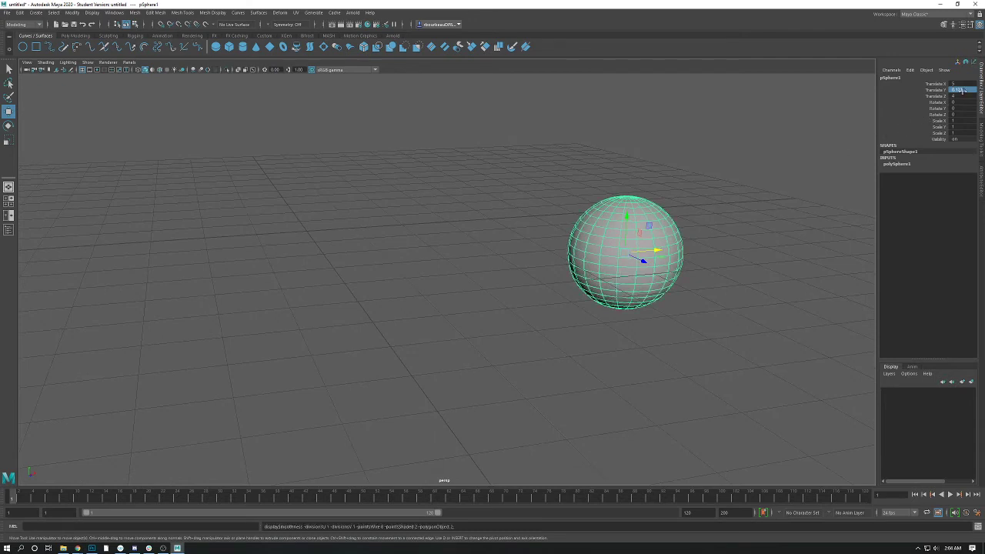
pyautogui.doubleClick(961, 90)
pyautogui.write('1')
pyautogui.press('Return')
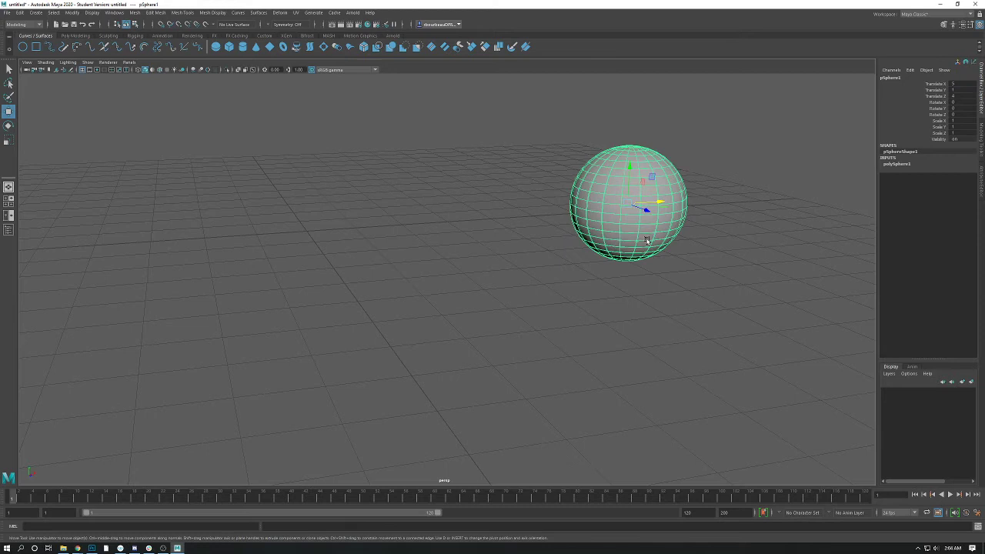
pyautogui.click(730, 229)
pyautogui.hotkey('ctrl', 'z')
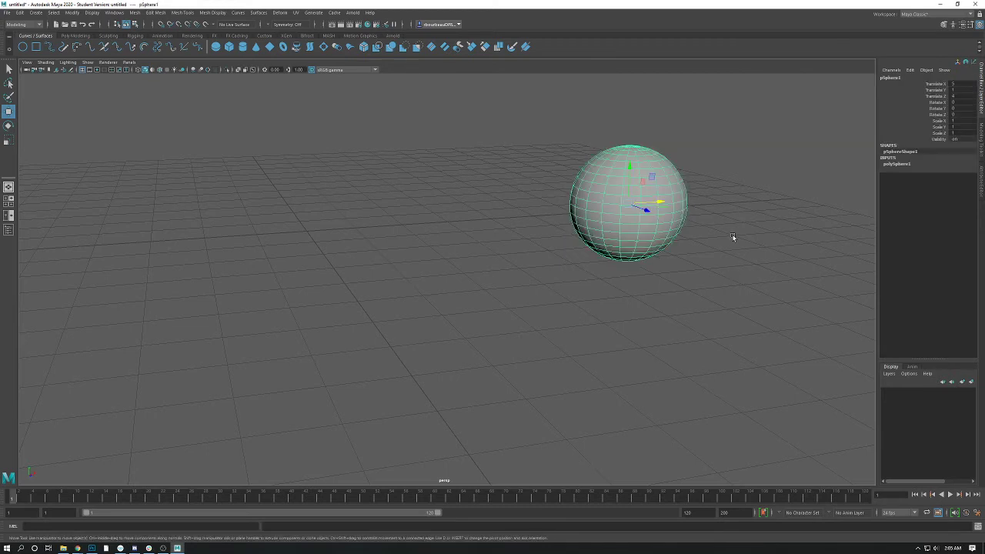
# - Reselect the sphere, turn smooth preview off, and set Translate Y to 2
pyautogui.click(717, 243)
pyautogui.click(654, 214)
pyautogui.press('2')
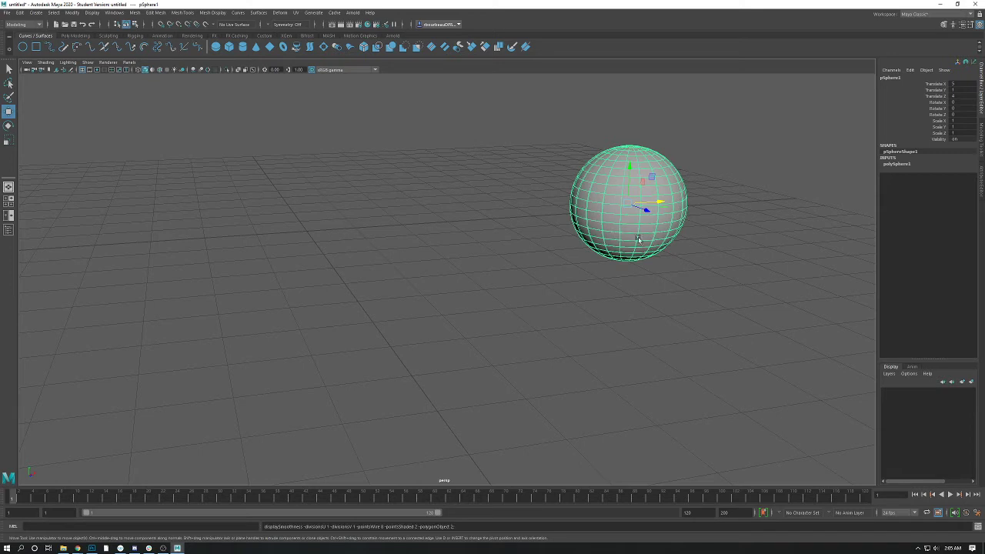
pyautogui.press('1')
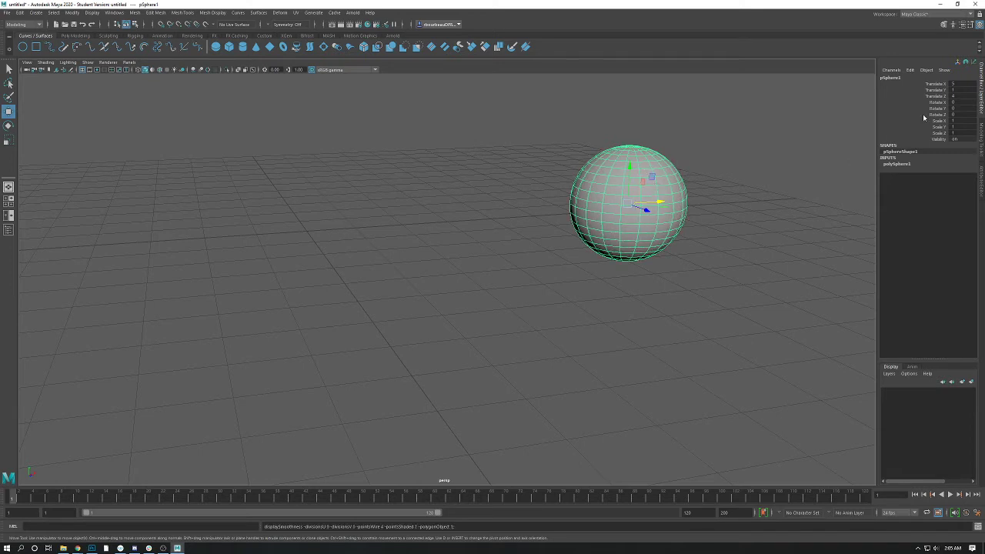
pyautogui.doubleClick(961, 90)
pyautogui.write('2')
pyautogui.press('Return')
pyautogui.keyDown('alt'); pyautogui.moveTo(674, 192); pyautogui.dragTo(541, 247); pyautogui.keyUp('alt')
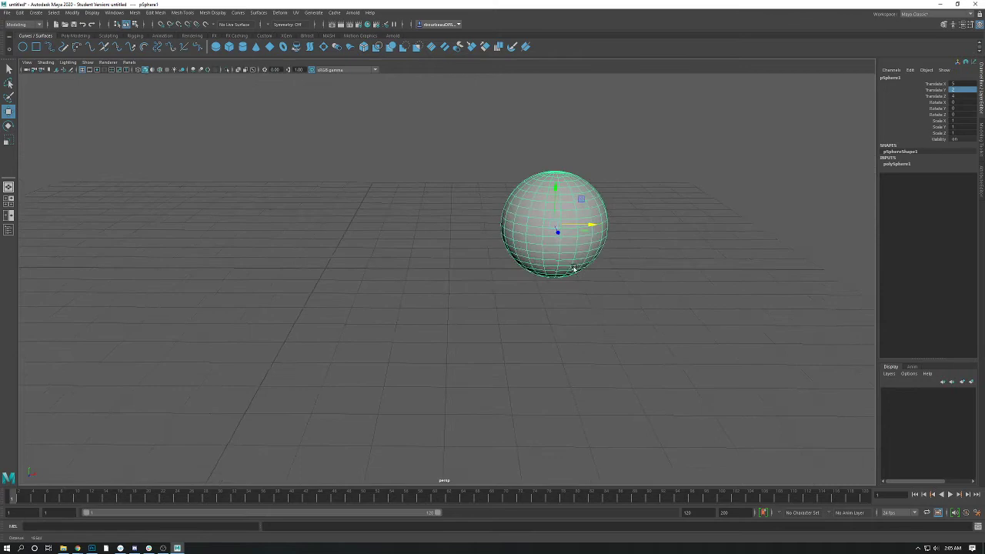
pyautogui.keyDown('alt'); pyautogui.moveTo(573, 269); pyautogui.dragTo(488, 248); pyautogui.keyUp('alt')
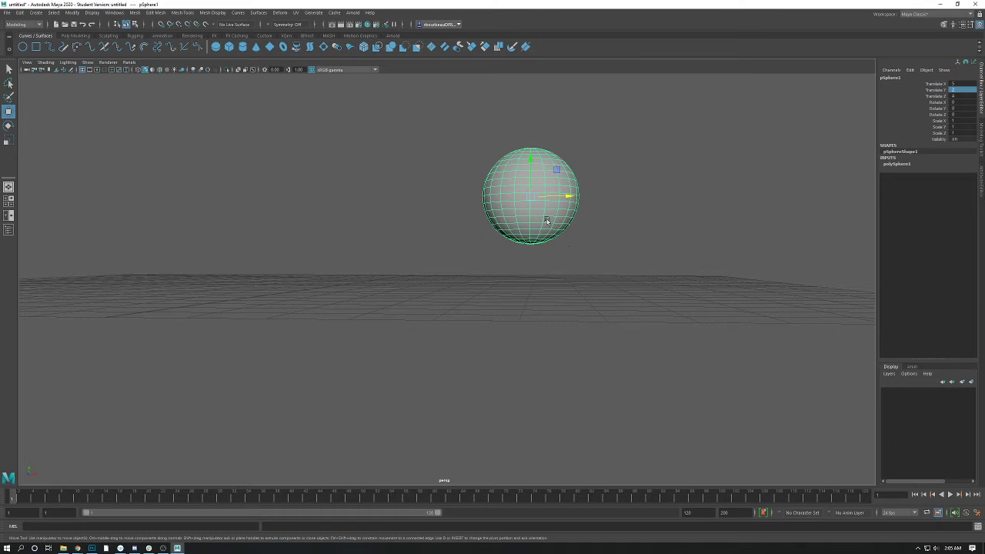
pyautogui.moveTo(541, 273)
pyautogui.keyDown('alt'); pyautogui.mouseDown()
pyautogui.moveTo(520, 266)
pyautogui.moveTo(536, 290)
pyautogui.mouseUp(); pyautogui.keyUp('alt')
pyautogui.press('space')
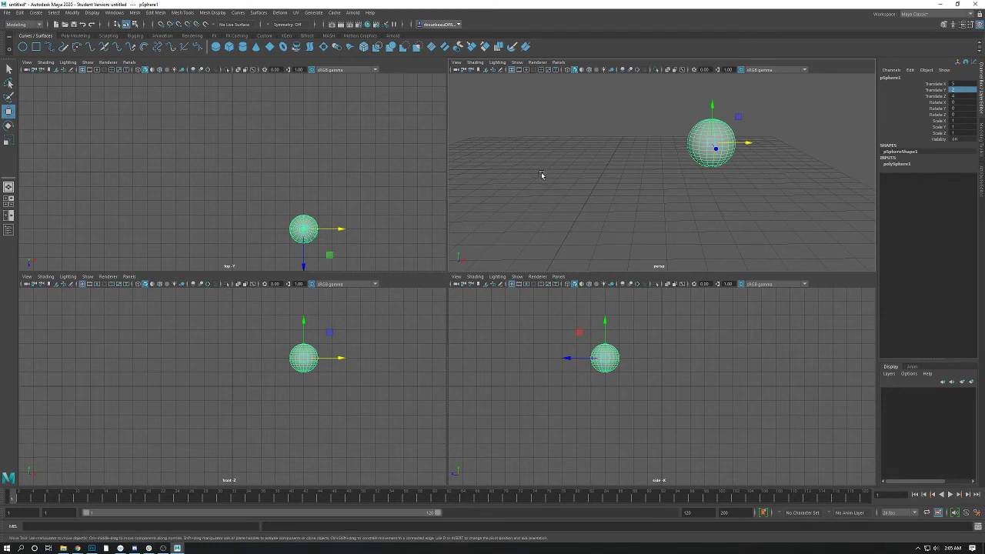
pyautogui.press('space')
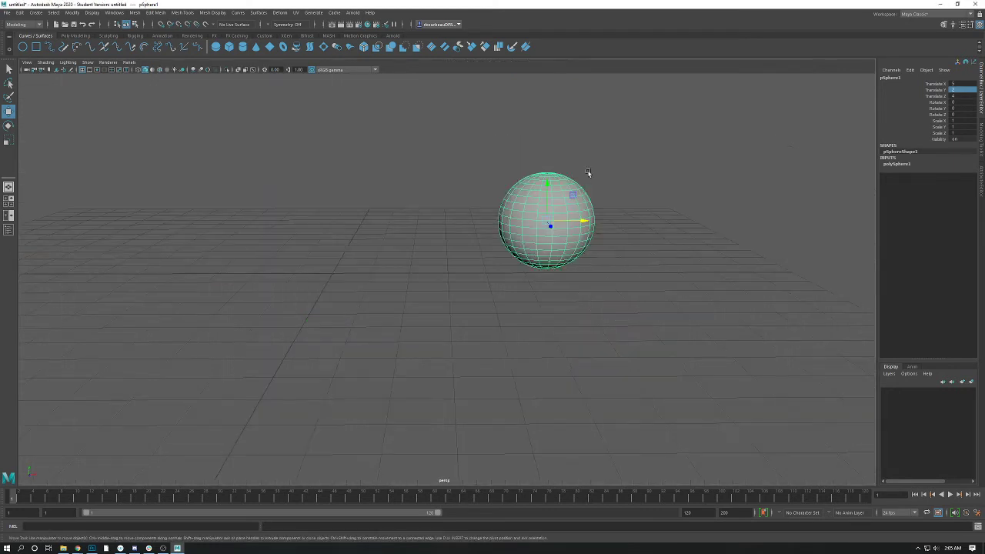
# - Tumble around the sphere and slide it left along the X axis
pyautogui.keyDown('alt'); pyautogui.moveTo(456, 254); pyautogui.dragTo(372, 238); pyautogui.keyUp('alt')
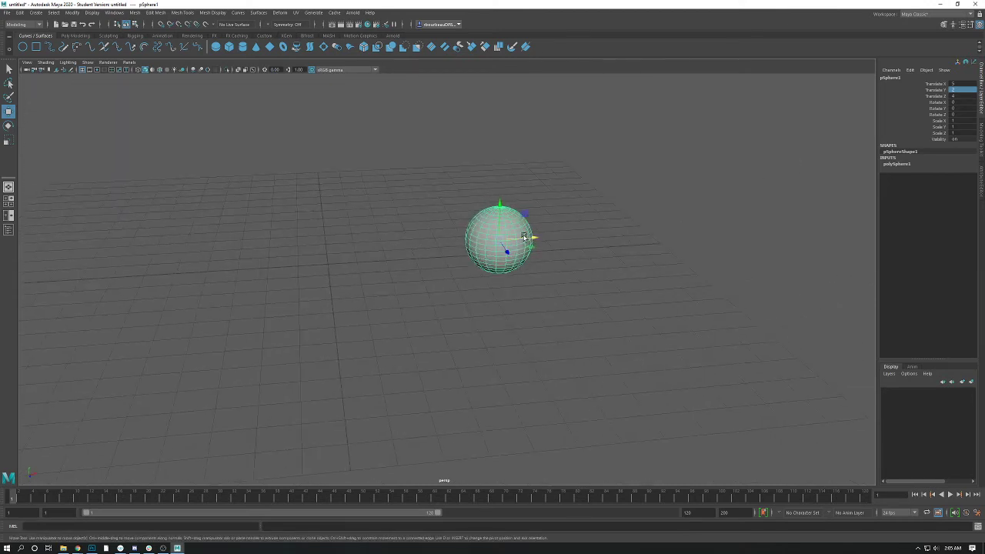
pyautogui.keyDown('alt'); pyautogui.moveTo(535, 240); pyautogui.dragTo(549, 275); pyautogui.keyUp('alt')
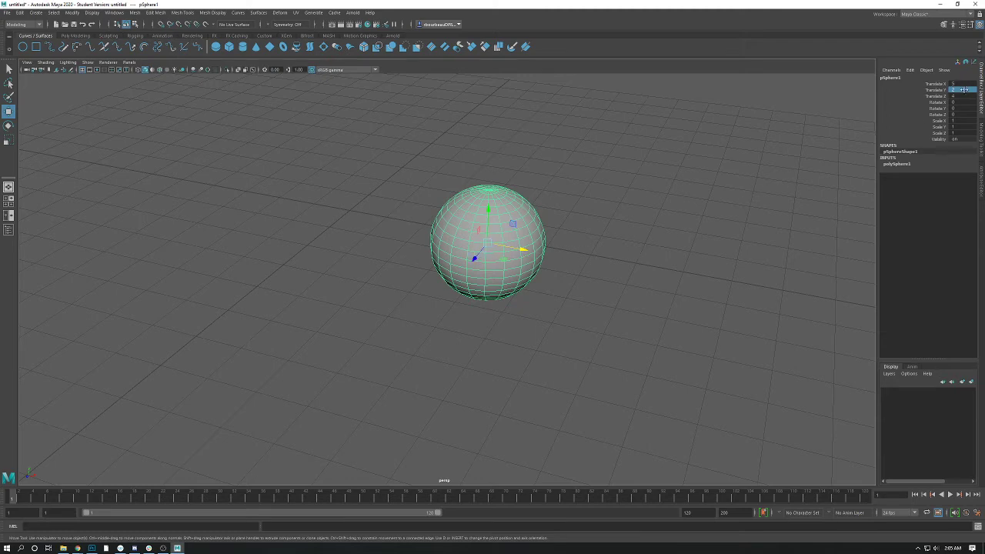
pyautogui.keyDown('alt'); pyautogui.moveTo(607, 264); pyautogui.dragTo(584, 270); pyautogui.keyUp('alt')
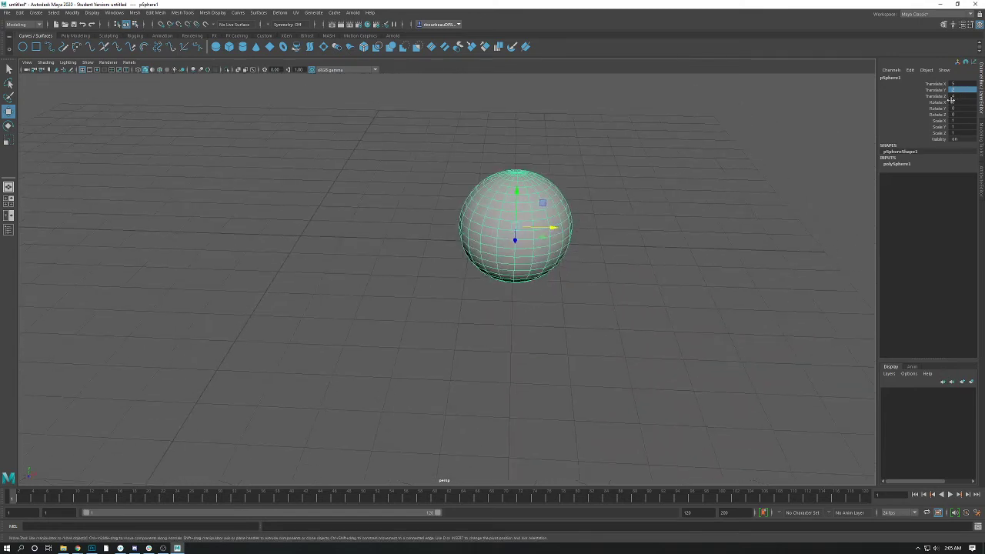
pyautogui.moveTo(553, 227); pyautogui.dragTo(298, 210)
pyautogui.keyDown('alt'); pyautogui.moveTo(298, 210); pyautogui.dragTo(477, 293, button='right'); pyautogui.keyUp('alt')
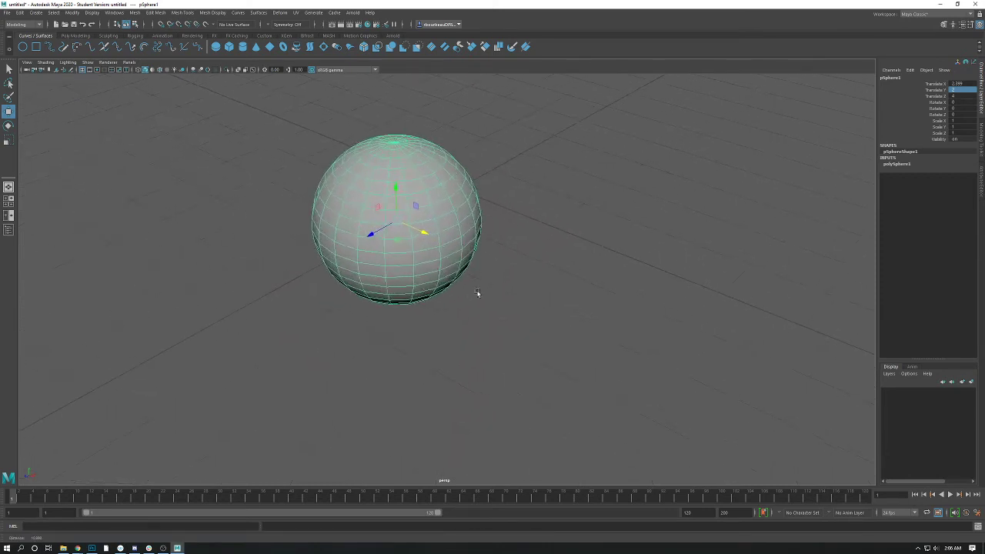
# - Drag the Move tool's centre, plane and axis handles to land the sphere near X 3.15, Y 1.402, Z 2.825
pyautogui.moveTo(393, 220); pyautogui.dragTo(447, 239)
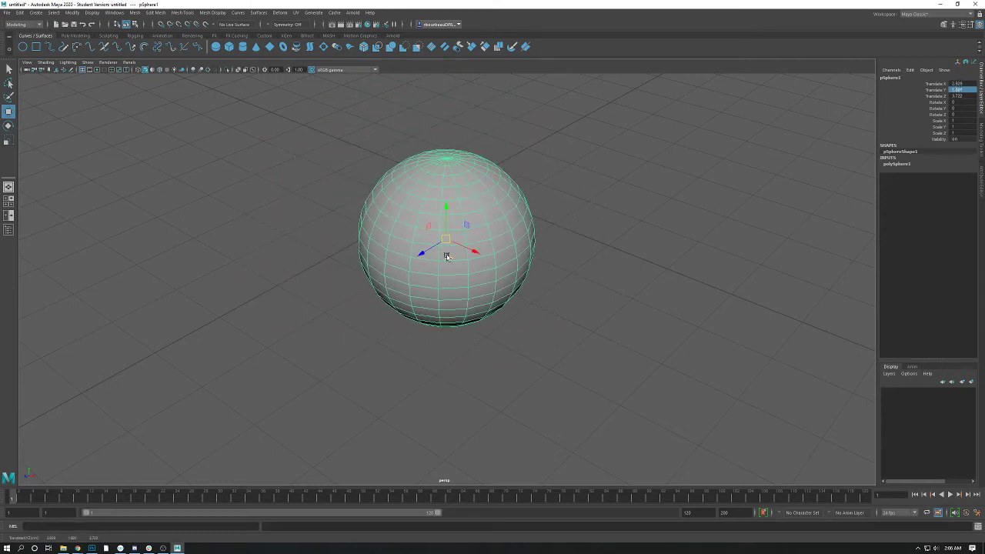
pyautogui.moveTo(429, 227); pyautogui.dragTo(453, 255)
pyautogui.moveTo(392, 272); pyautogui.dragTo(511, 209)
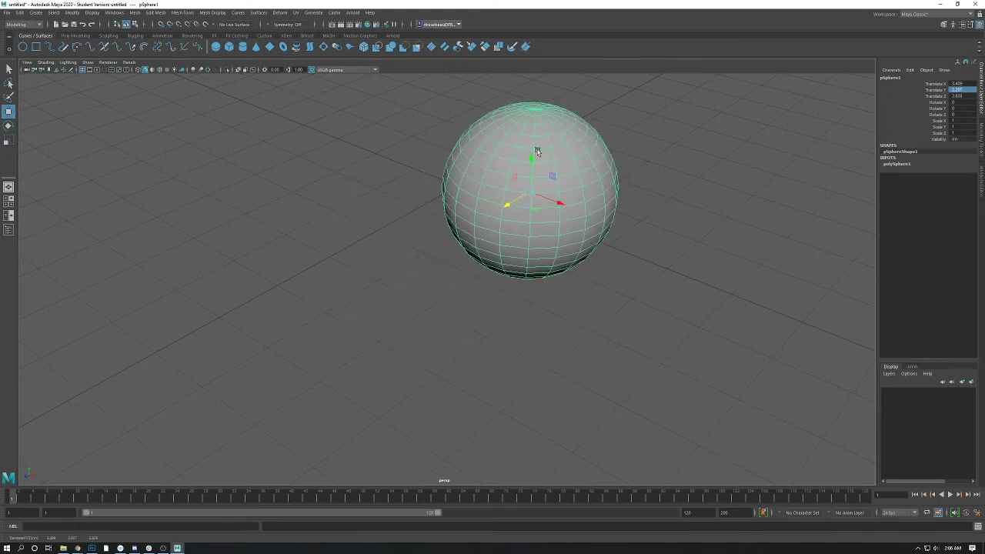
pyautogui.moveTo(536, 154); pyautogui.dragTo(536, 226)
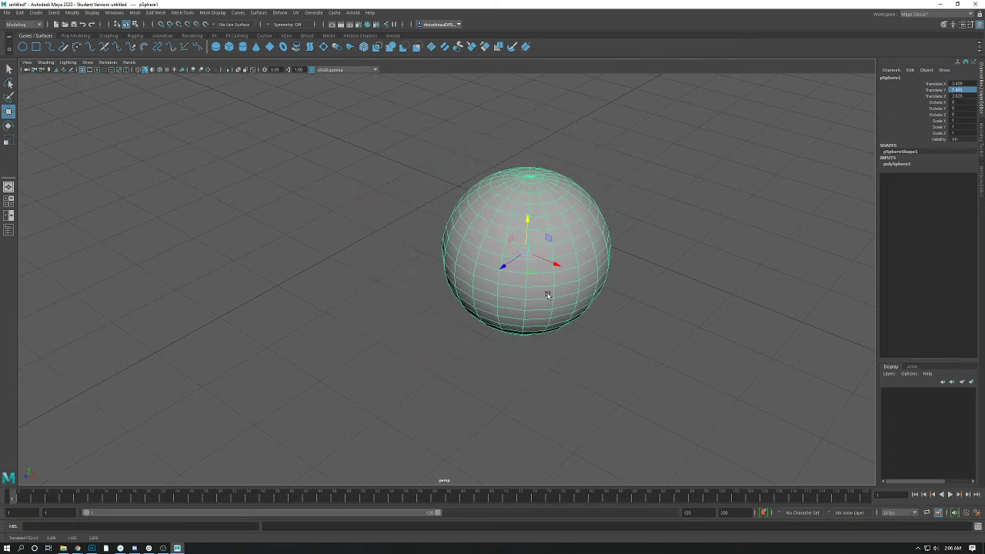
pyautogui.moveTo(557, 266); pyautogui.dragTo(573, 308)
pyautogui.scroll(-3, 414, 260)
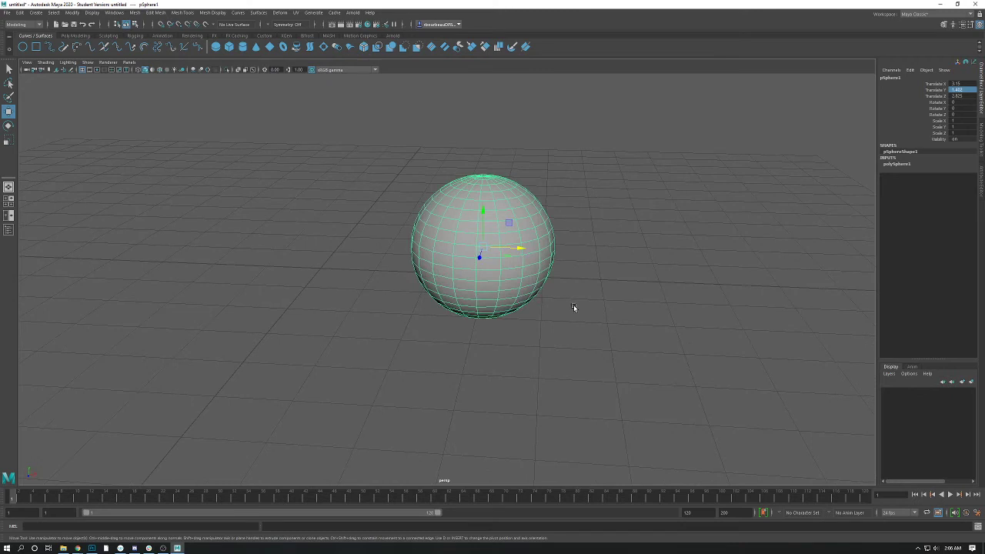
pyautogui.press('w')
pyautogui.press('q')
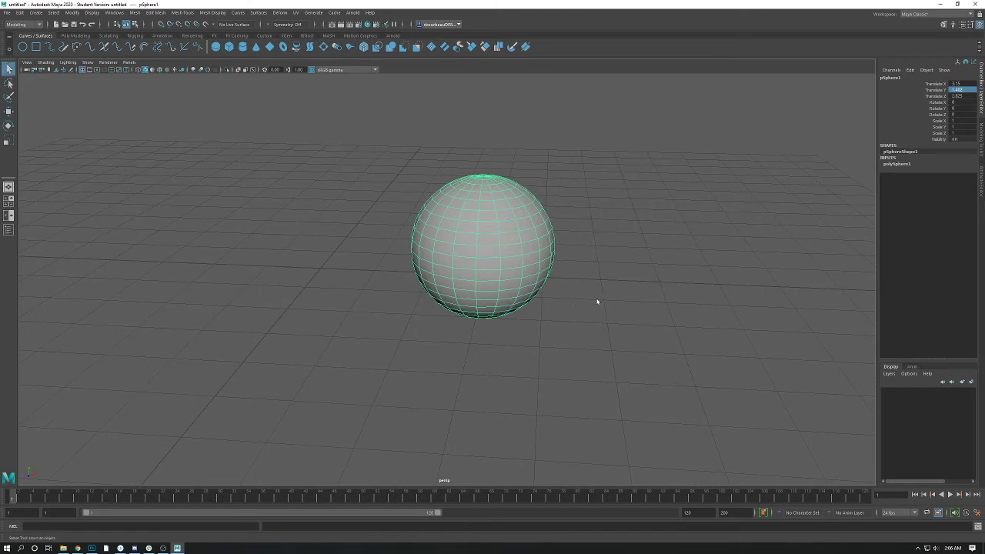
pyautogui.click(617, 300)
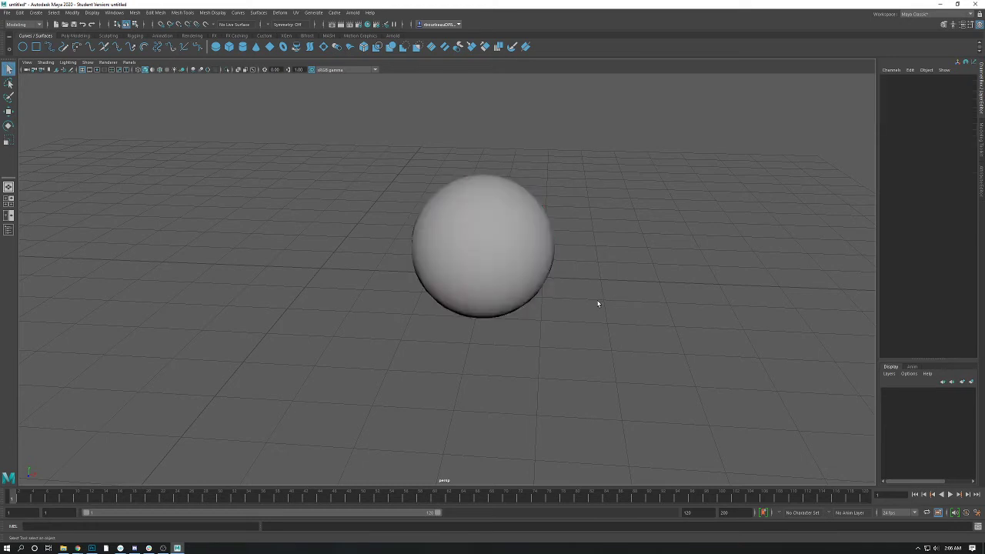
pyautogui.click(501, 265)
pyautogui.press('w')
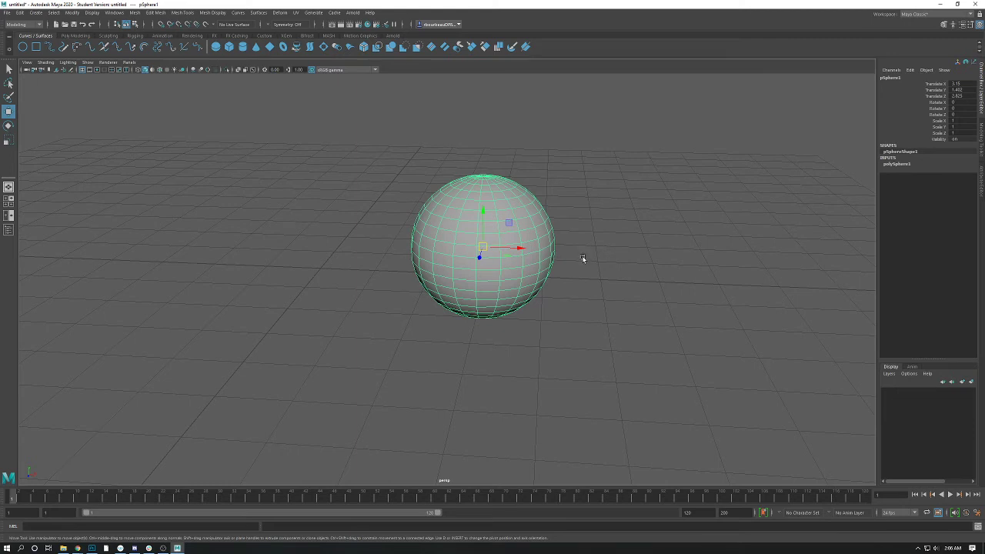
# - Spin the sphere with the Rotate tool to roughly X 9.7, Y -74.4, Z -79.4 degrees
pyautogui.press('e')
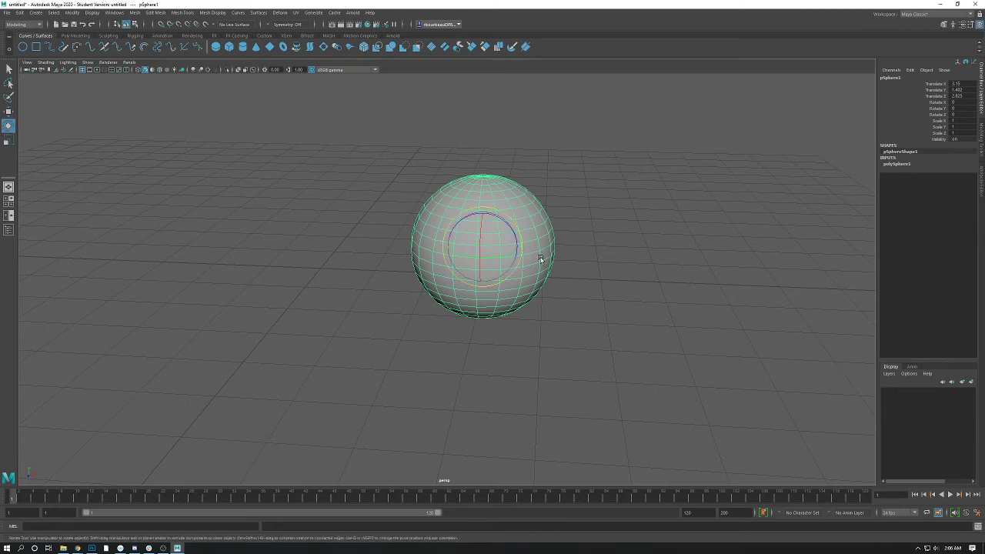
pyautogui.keyDown('alt'); pyautogui.moveTo(538, 259); pyautogui.dragTo(473, 268); pyautogui.keyUp('alt')
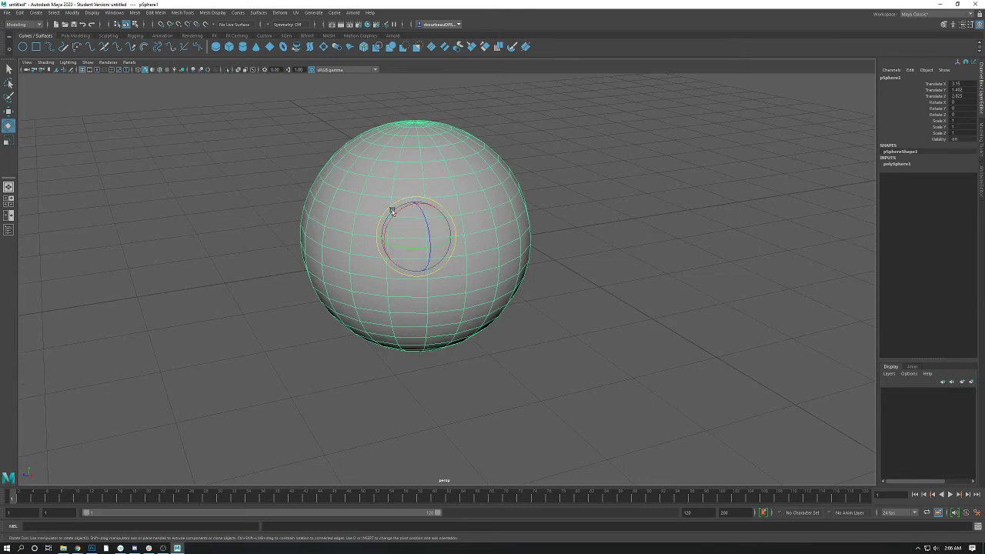
pyautogui.keyDown('alt'); pyautogui.moveTo(424, 259); pyautogui.dragTo(452, 274); pyautogui.keyUp('alt')
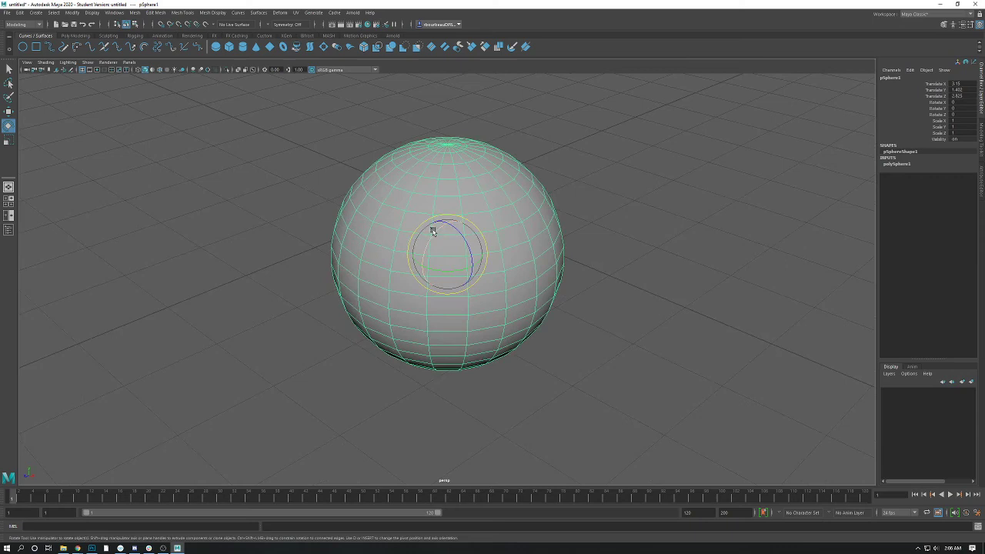
pyautogui.moveTo(438, 229); pyautogui.dragTo(430, 253)
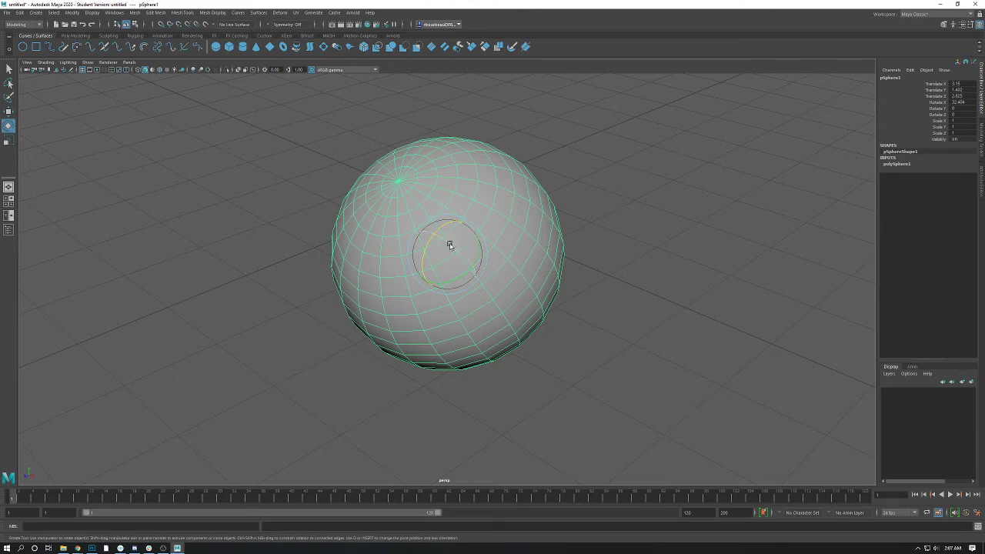
pyautogui.moveTo(450, 245); pyautogui.dragTo(469, 266)
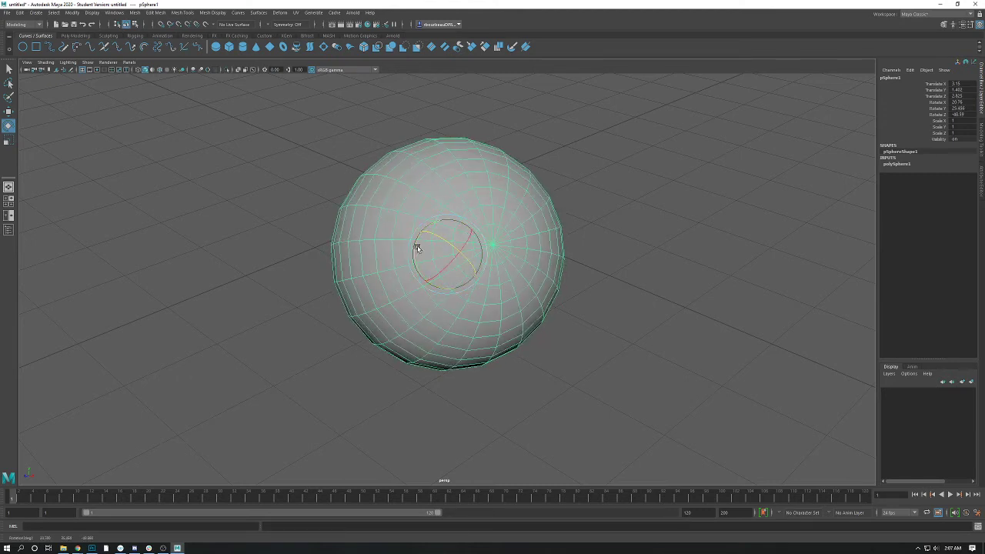
pyautogui.moveTo(417, 248); pyautogui.dragTo(442, 308)
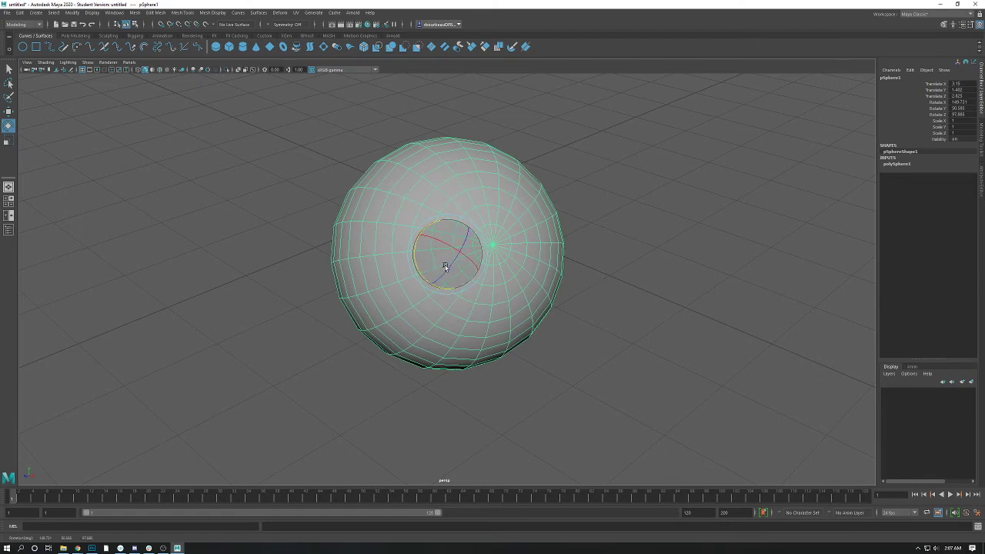
pyautogui.moveTo(437, 260)
pyautogui.mouseDown()
pyautogui.moveTo(396, 211)
pyautogui.moveTo(466, 259)
pyautogui.moveTo(441, 234)
pyautogui.moveTo(451, 255)
pyautogui.moveTo(439, 249)
pyautogui.moveTo(465, 248)
pyautogui.moveTo(448, 249)
pyautogui.mouseUp()
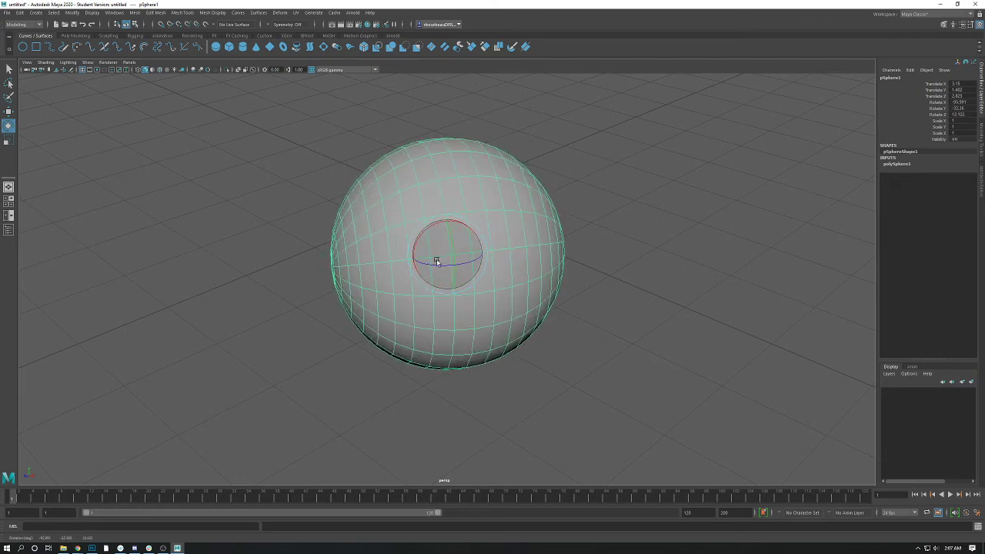
pyautogui.moveTo(466, 245); pyautogui.dragTo(444, 255)
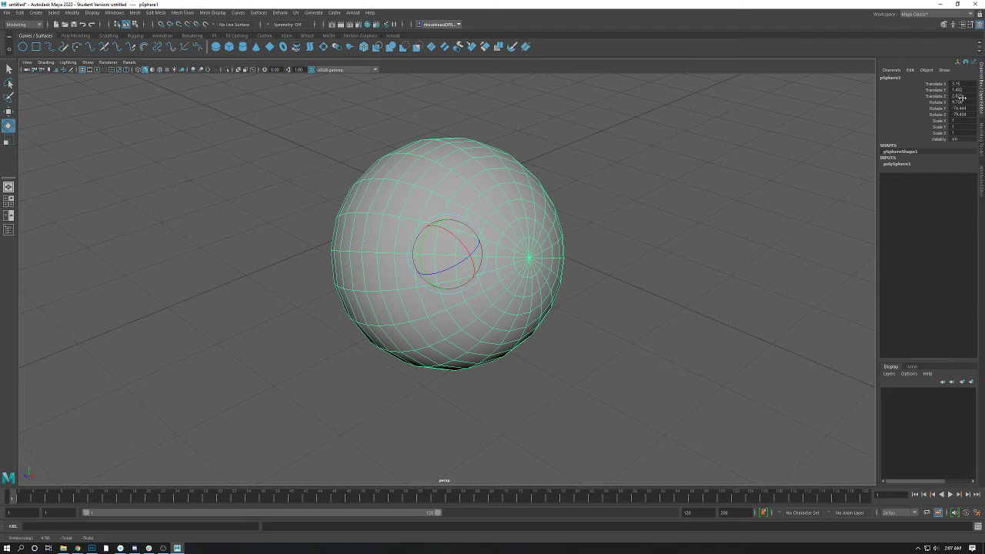
# - Set the sphere's Rotate Y and Rotate Z to 0 in the Channel Box
pyautogui.doubleClick(956, 102)
pyautogui.press('Tab')
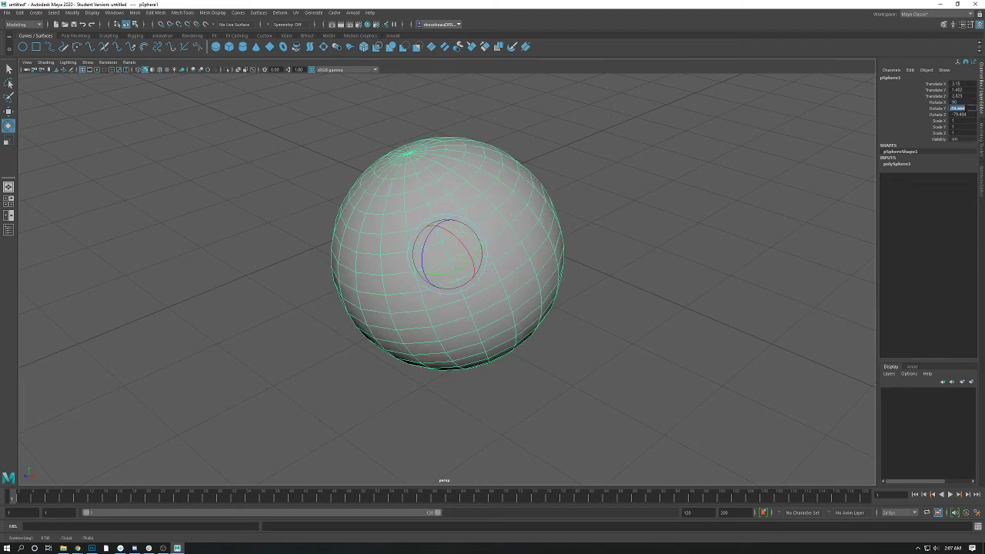
pyautogui.write('0')
pyautogui.press('Tab')
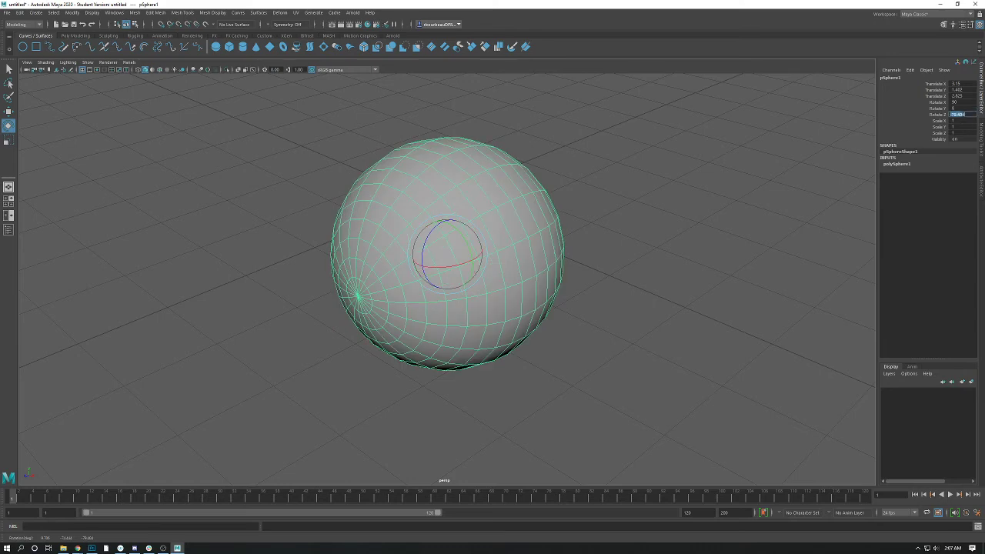
pyautogui.write('0')
pyautogui.press('Return')
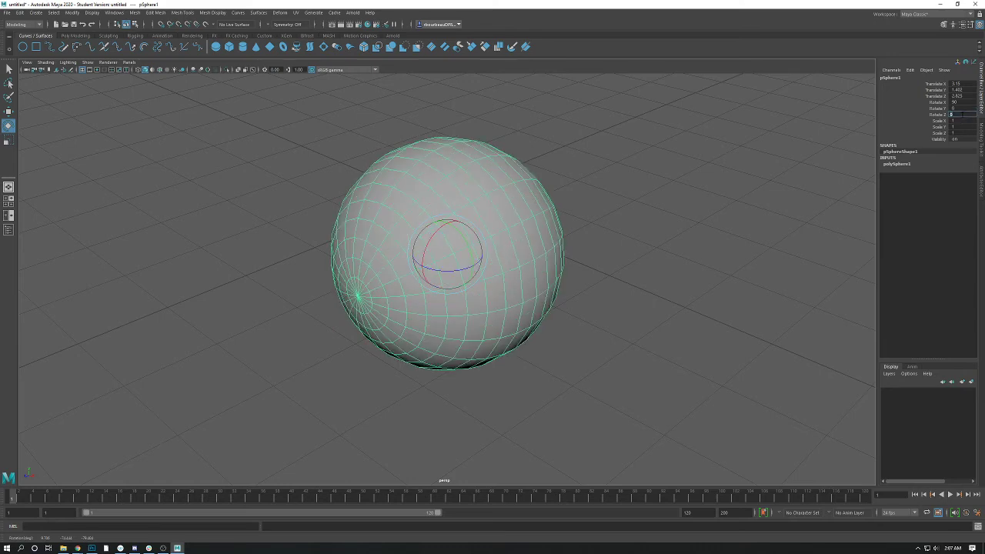
# - Set Rotate X to 0 so the sphere stands upright again
pyautogui.click(620, 198)
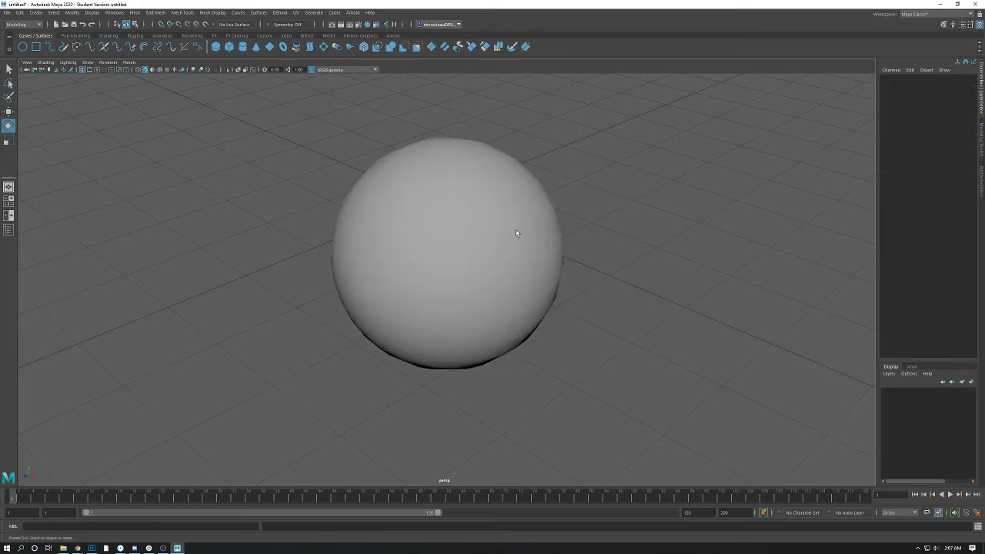
pyautogui.click(518, 232)
pyautogui.keyDown('alt'); pyautogui.moveTo(545, 228); pyautogui.dragTo(549, 224); pyautogui.keyUp('alt')
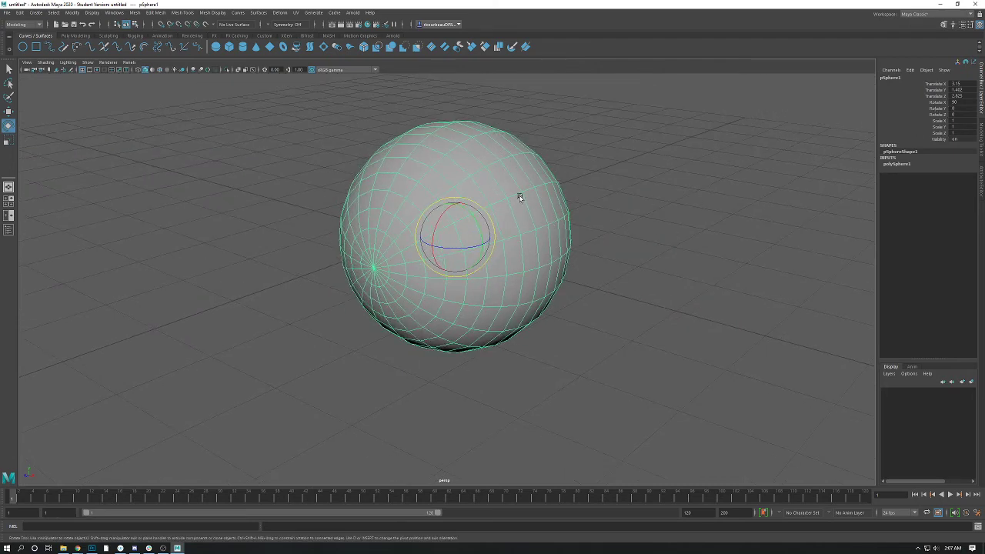
pyautogui.keyDown('alt'); pyautogui.moveTo(375, 279); pyautogui.dragTo(628, 299); pyautogui.keyUp('alt')
pyautogui.click(706, 290)
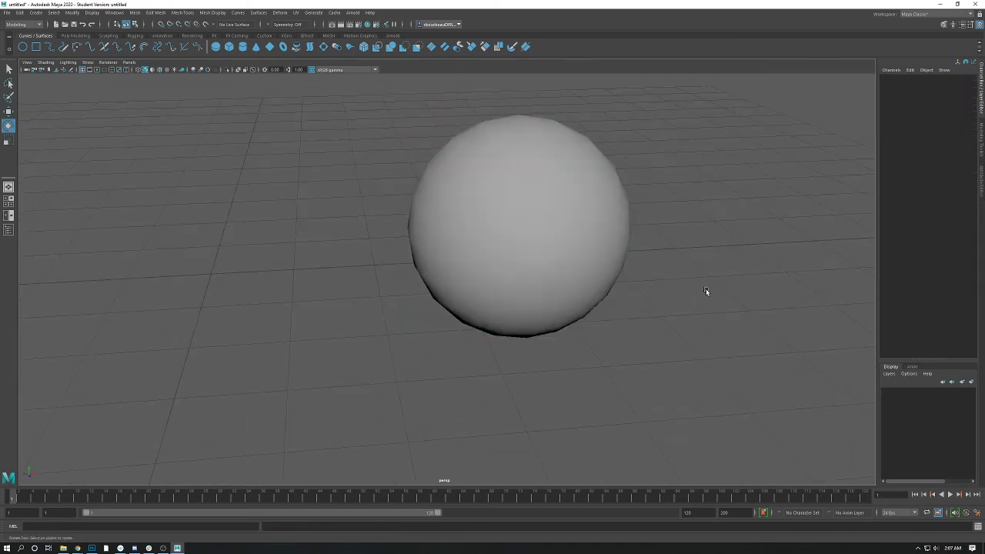
pyautogui.click(550, 215)
pyautogui.keyDown('alt'); pyautogui.moveTo(644, 204); pyautogui.dragTo(625, 199); pyautogui.keyUp('alt')
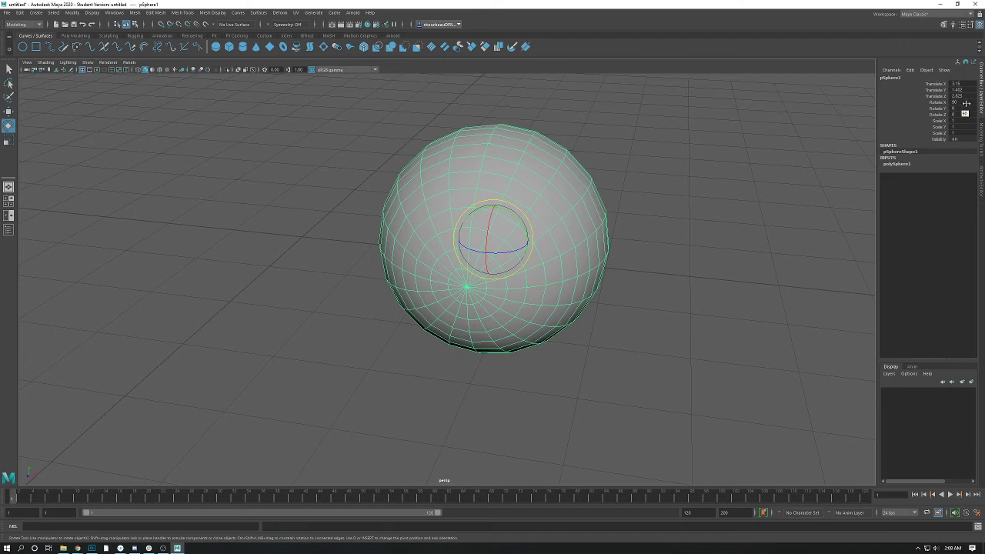
pyautogui.doubleClick(953, 102)
pyautogui.write('0')
pyautogui.press('Return')
pyautogui.click(646, 208)
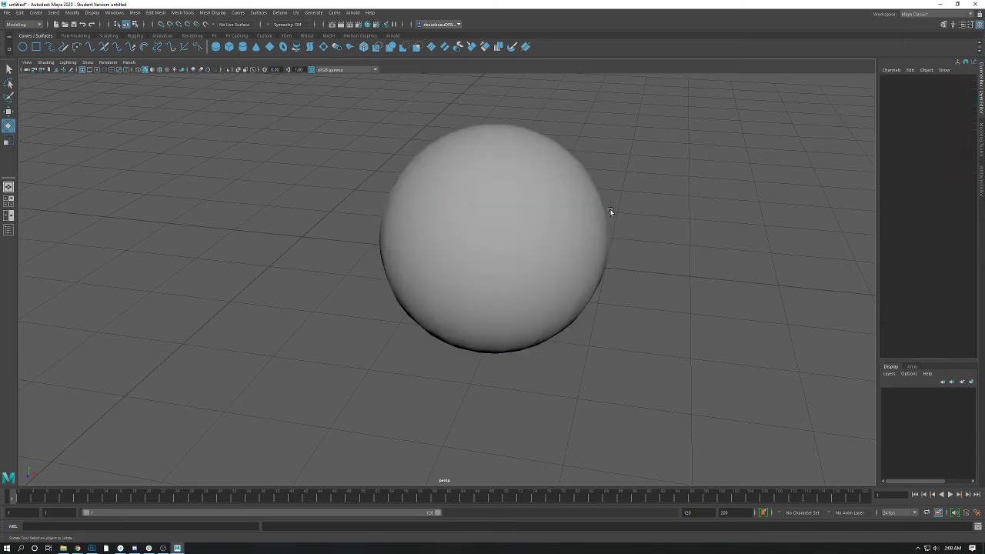
pyautogui.click(551, 213)
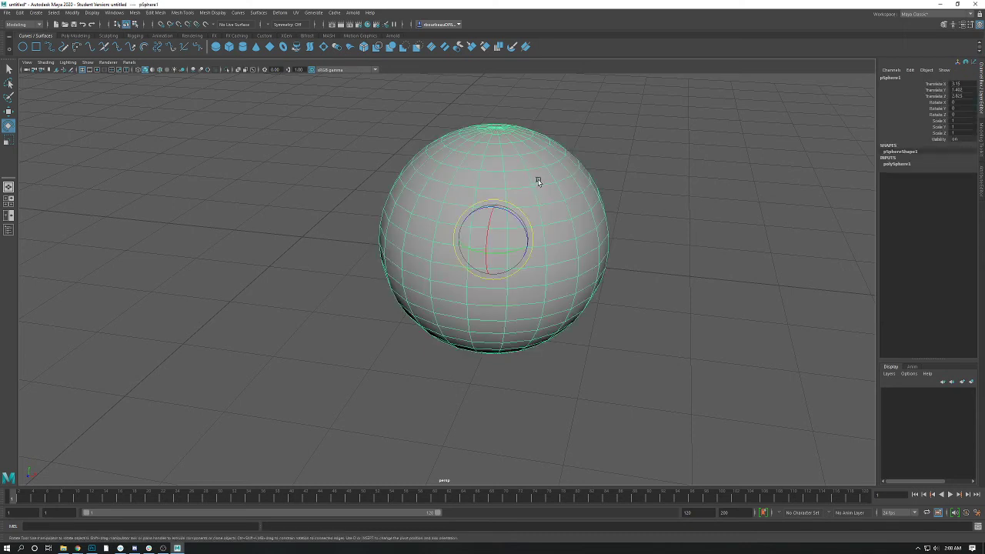
# - Shrink the sphere evenly to about 0.67, then stretch it to Scale X 0.532, Y 2.211, Z 0.508
pyautogui.press('r')
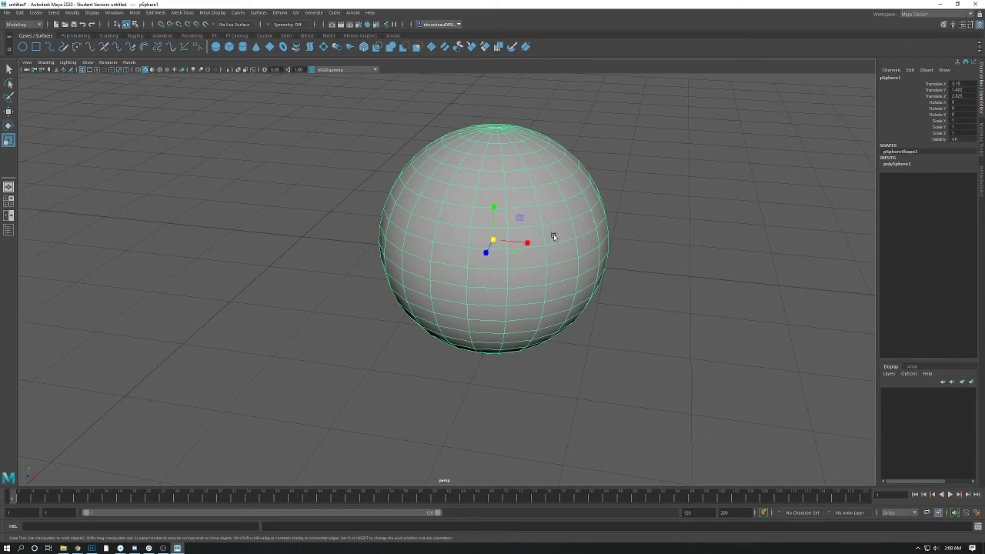
pyautogui.click(489, 241)
pyautogui.moveTo(493, 241)
pyautogui.mouseDown()
pyautogui.moveTo(719, 279)
pyautogui.moveTo(427, 250)
pyautogui.moveTo(670, 285)
pyautogui.moveTo(496, 247)
pyautogui.moveTo(461, 266)
pyautogui.moveTo(526, 248)
pyautogui.moveTo(488, 256)
pyautogui.mouseUp()
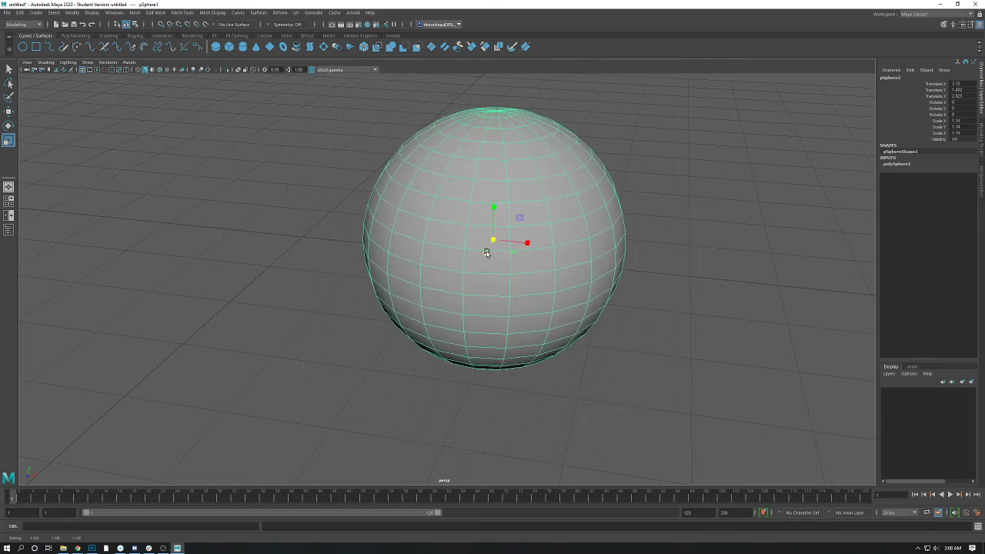
pyautogui.moveTo(492, 202); pyautogui.dragTo(469, 223)
pyautogui.keyDown('alt'); pyautogui.moveTo(470, 223); pyautogui.dragTo(395, 213, button='right'); pyautogui.keyUp('alt')
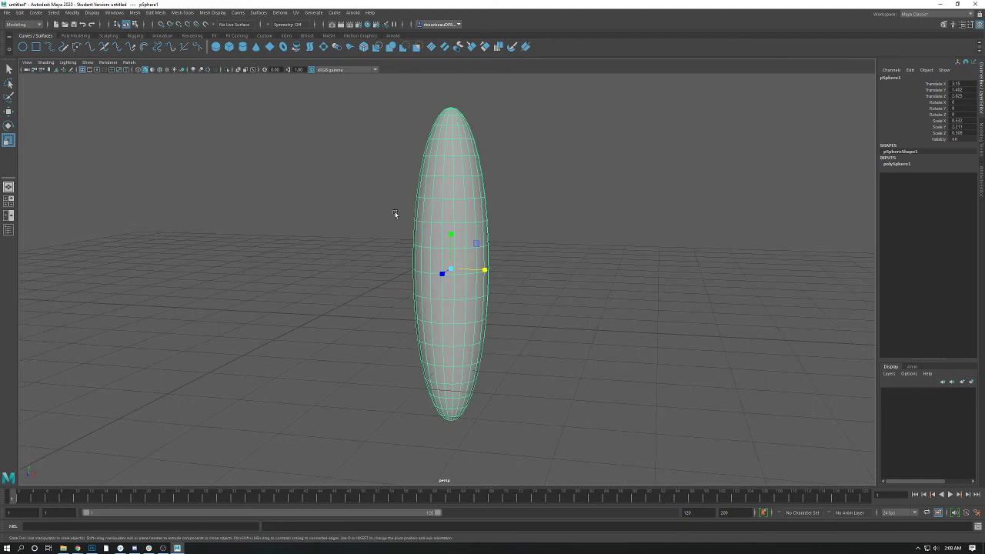
# - Set the sphere's Scale X, Y and Z to 1 in the Channel Box
pyautogui.doubleClick(961, 120)
pyautogui.write('1')
pyautogui.press('Tab')
pyautogui.write('1')
pyautogui.press('Tab')
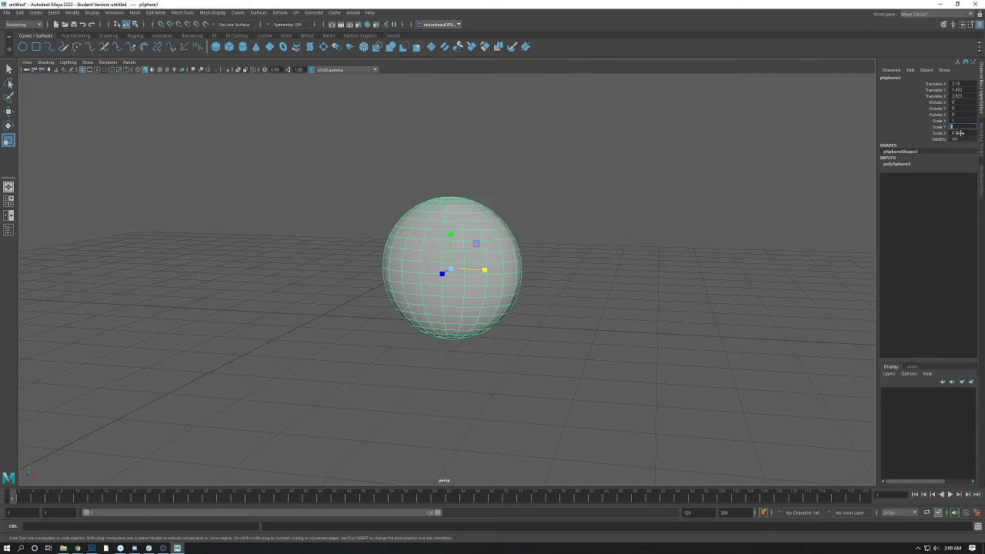
pyautogui.write('1')
pyautogui.press('Return')
# - Stretch the sphere taller along Y and thinner along X with the Scale tool
pyautogui.keyDown('alt'); pyautogui.moveTo(761, 147); pyautogui.dragTo(606, 150); pyautogui.keyUp('alt')
pyautogui.press('e')
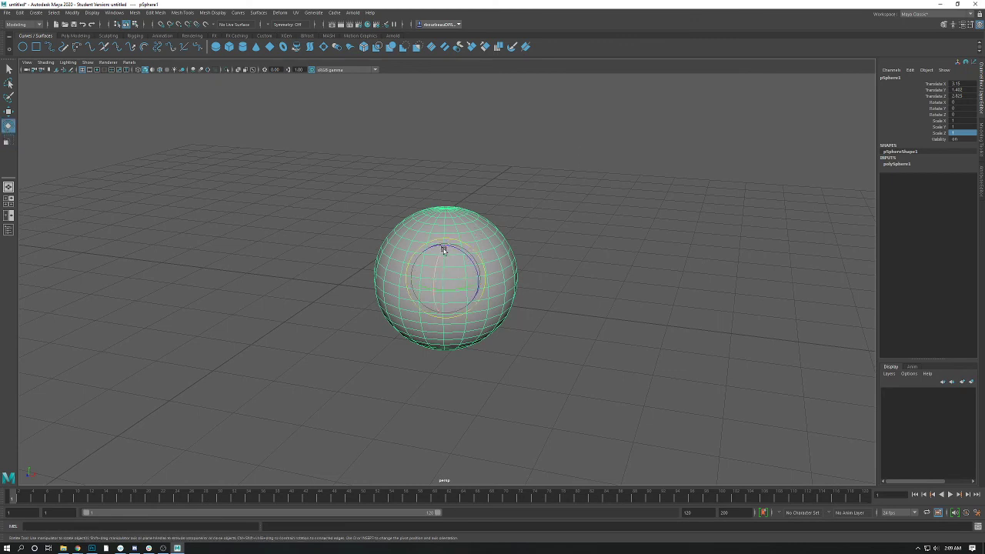
pyautogui.press('w')
pyautogui.press('r')
pyautogui.moveTo(446, 246); pyautogui.dragTo(428, 169)
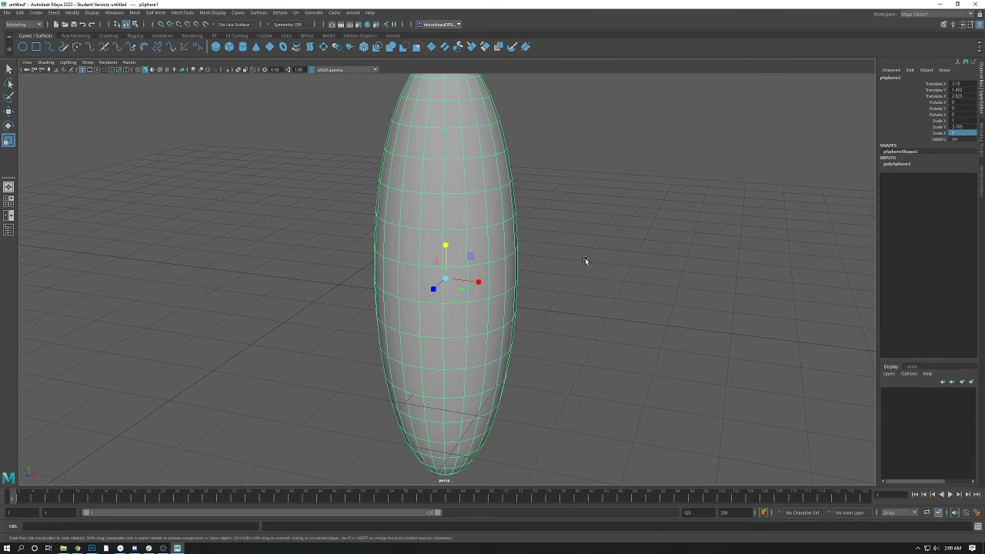
pyautogui.moveTo(476, 283); pyautogui.dragTo(460, 278)
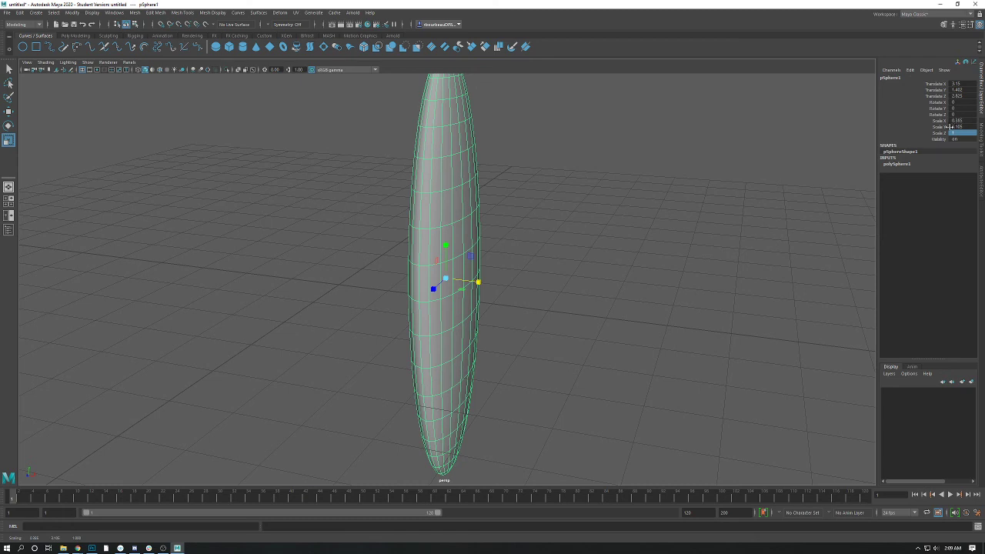
pyautogui.click(479, 281)
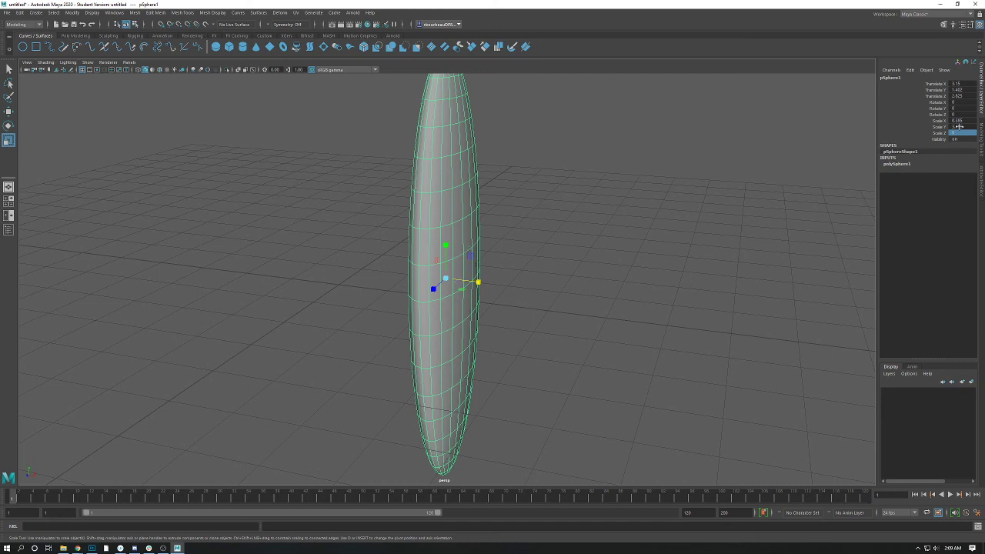
# - Set Scale X and Scale Y back to 1, making the sphere round again
pyautogui.click(962, 121)
pyautogui.write('1')
pyautogui.press('Tab')
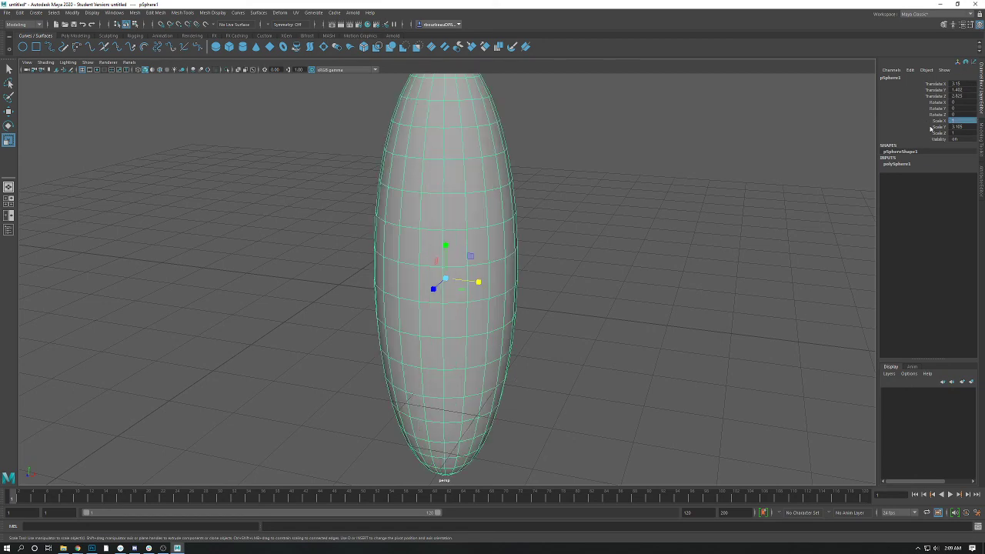
pyautogui.write('1')
pyautogui.press('Return')
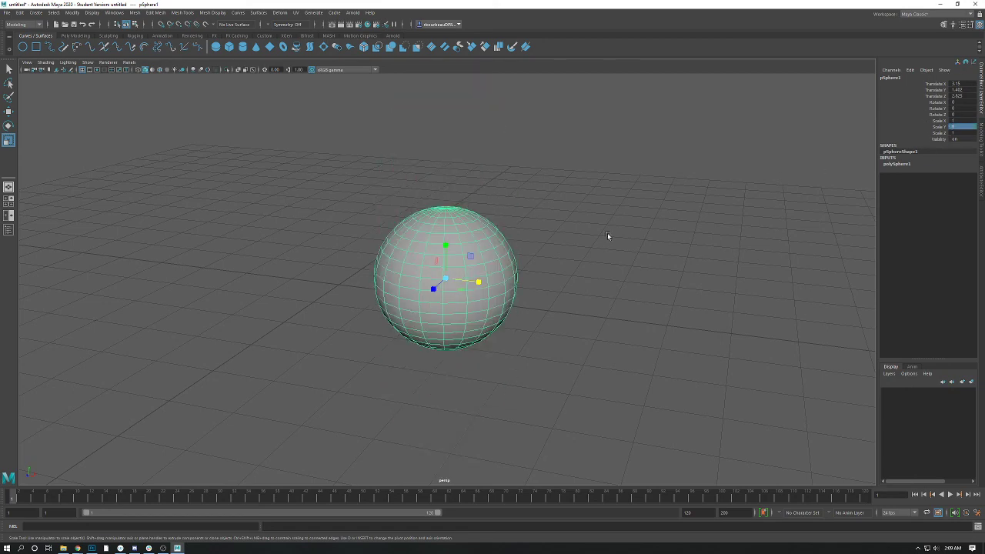
# - Set the sphere's Translate X, Y and Z to 0 in the Channel Box
pyautogui.keyDown('alt'); pyautogui.moveTo(607, 235); pyautogui.dragTo(731, 203); pyautogui.keyUp('alt')
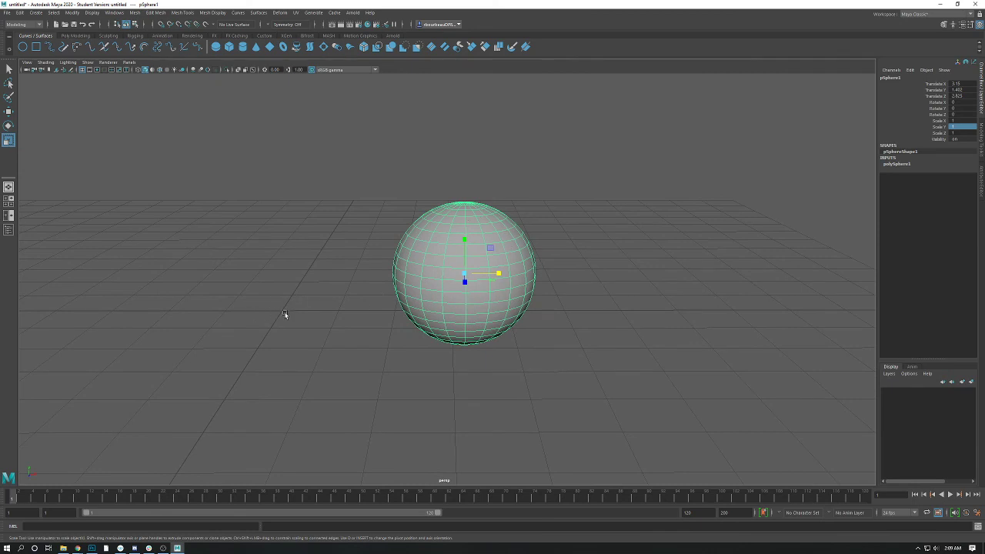
pyautogui.click(957, 85)
pyautogui.write('0')
pyautogui.press('Return')
pyautogui.press('Tab')
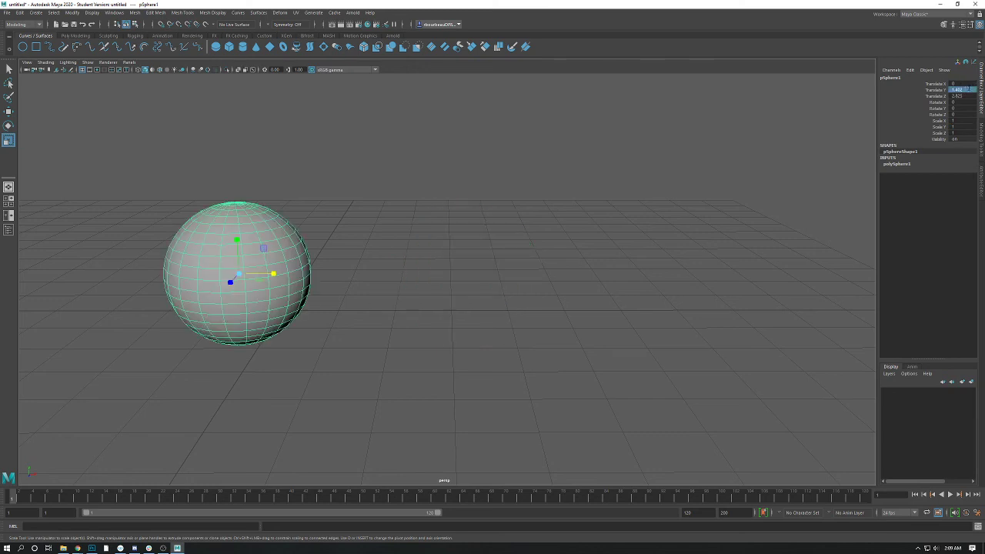
pyautogui.write('0')
pyautogui.press('Return')
pyautogui.press('Tab')
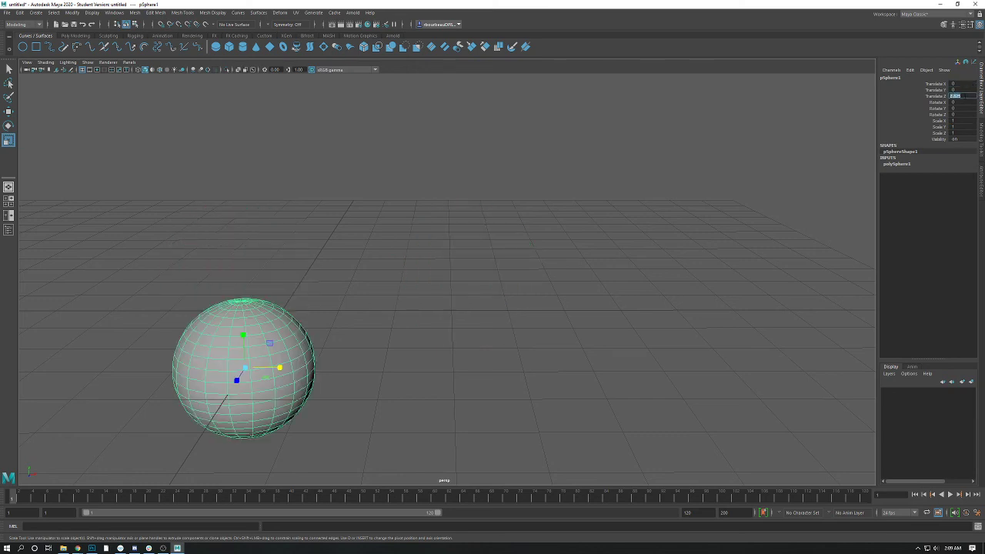
pyautogui.write('0')
pyautogui.press('Return')
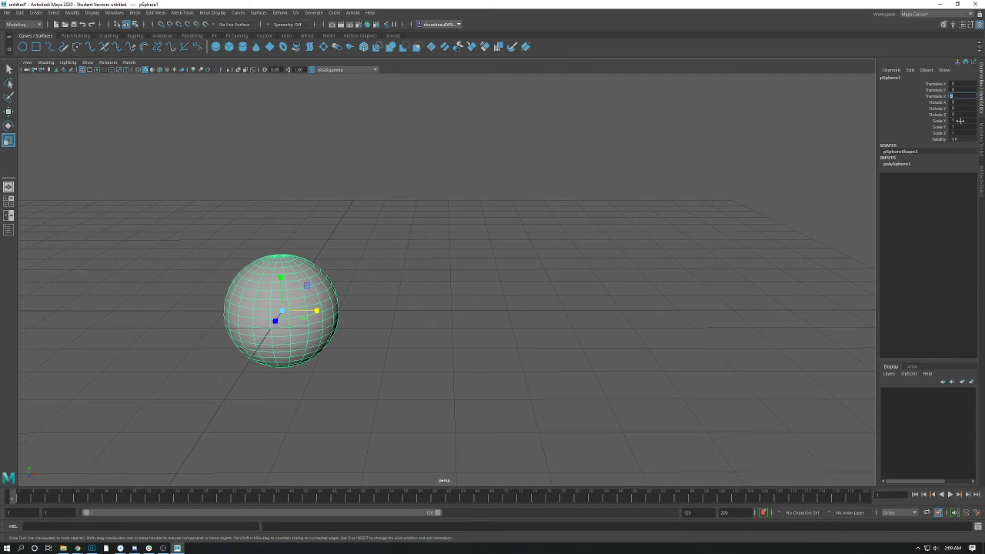
# - Reselect the sphere, centre it in view and switch to the Move tool
pyautogui.click(341, 323)
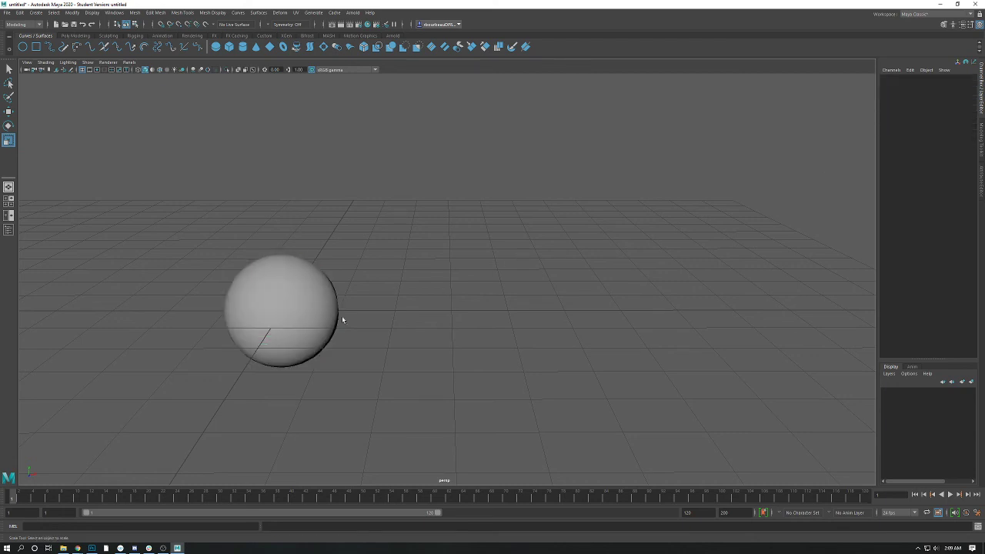
pyautogui.click(339, 308)
pyautogui.keyDown('alt'); pyautogui.moveTo(347, 305); pyautogui.dragTo(538, 308); pyautogui.keyUp('alt')
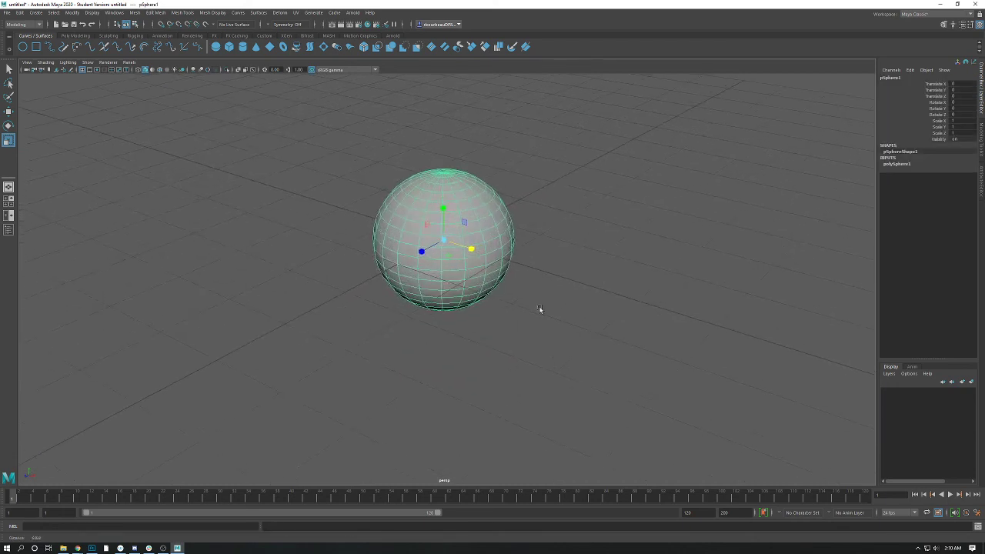
pyautogui.press('w')
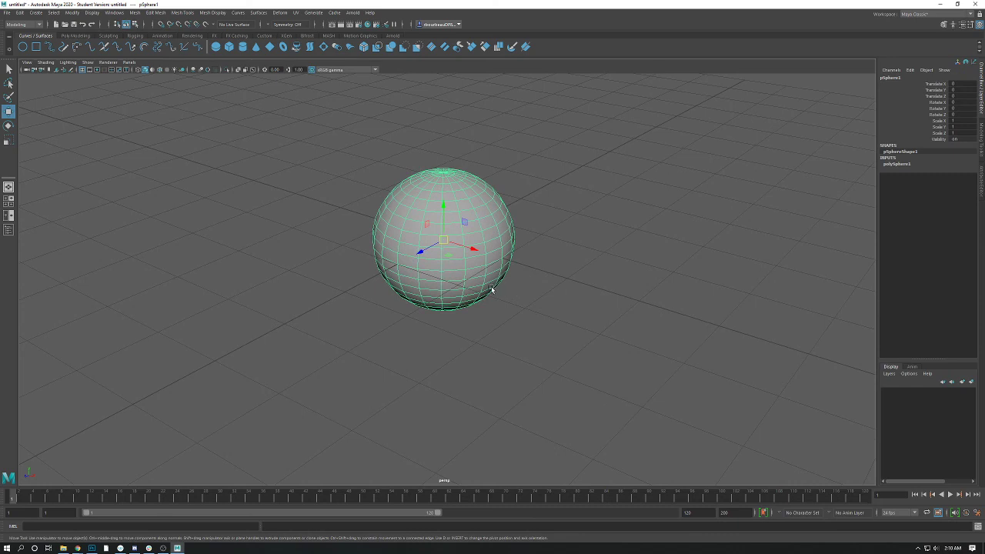